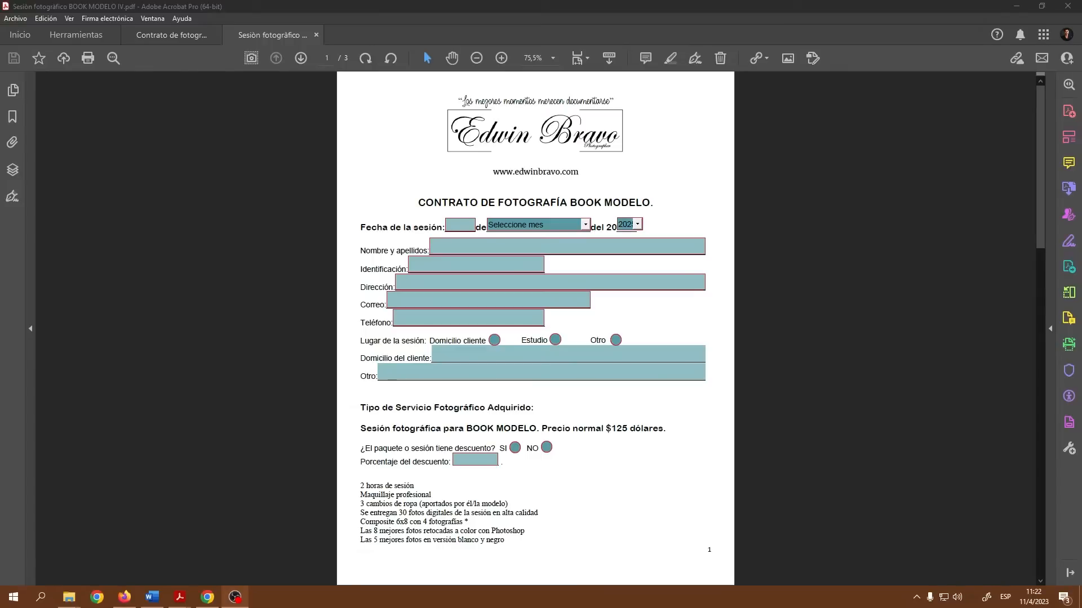
- Enlarge the book-model contract to 125% and look over the form fields on its first page
{"action": "left_click", "coordinate": [502, 58]}
{"action": "left_click", "coordinate": [502, 58]}
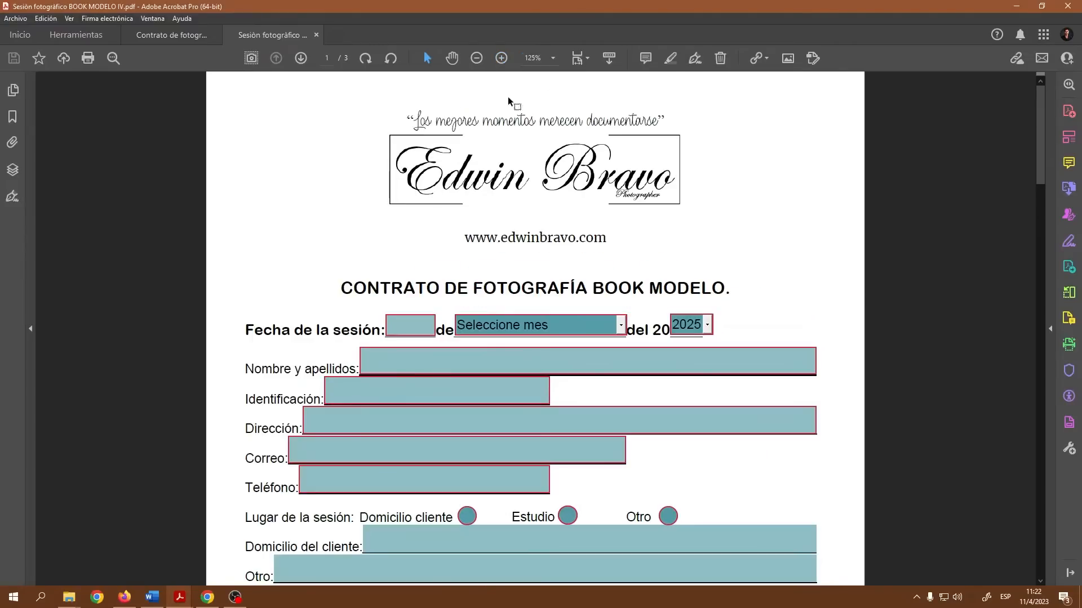
{"action": "left_click", "coordinate": [87, 37]}
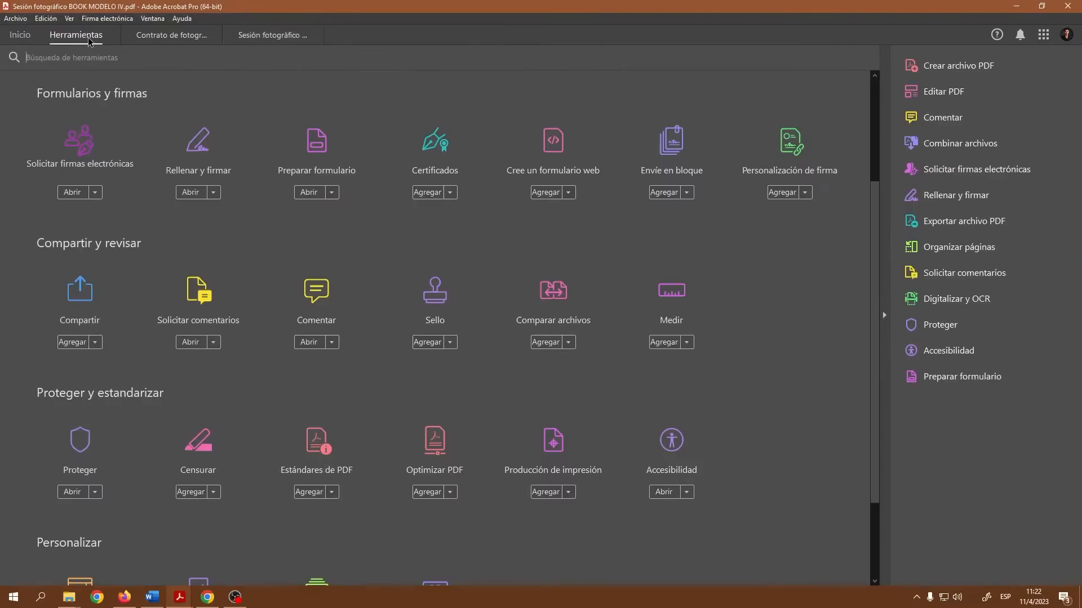
{"action": "left_click", "coordinate": [265, 39]}
{"action": "scroll", "coordinate": [710, 390], "scroll_direction": "down", "scroll_amount": 3}
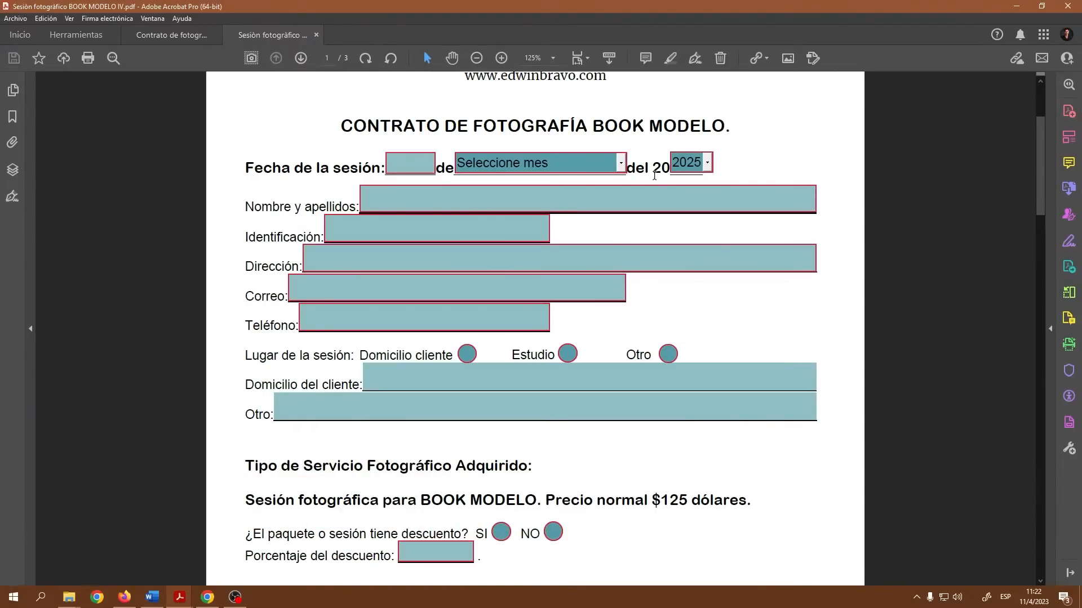
{"action": "scroll", "coordinate": [608, 493], "scroll_direction": "down", "scroll_amount": 4}
{"action": "scroll", "coordinate": [608, 495], "scroll_direction": "up", "scroll_amount": 5}
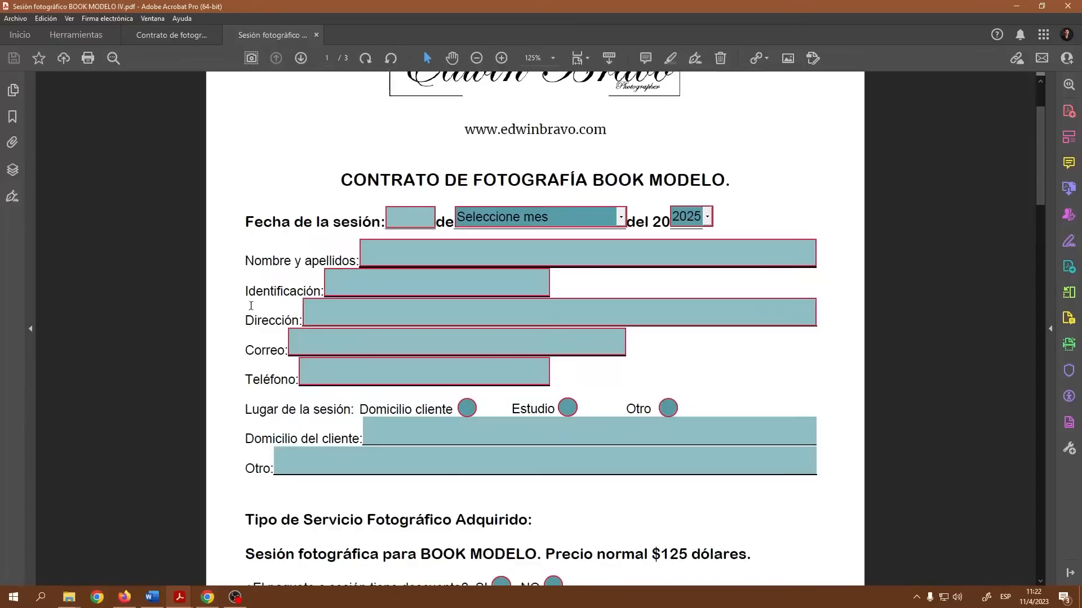
- Open the Proteger tool for the book-model contract and view its basic password-protection options without applying them
{"action": "left_click", "coordinate": [87, 37]}
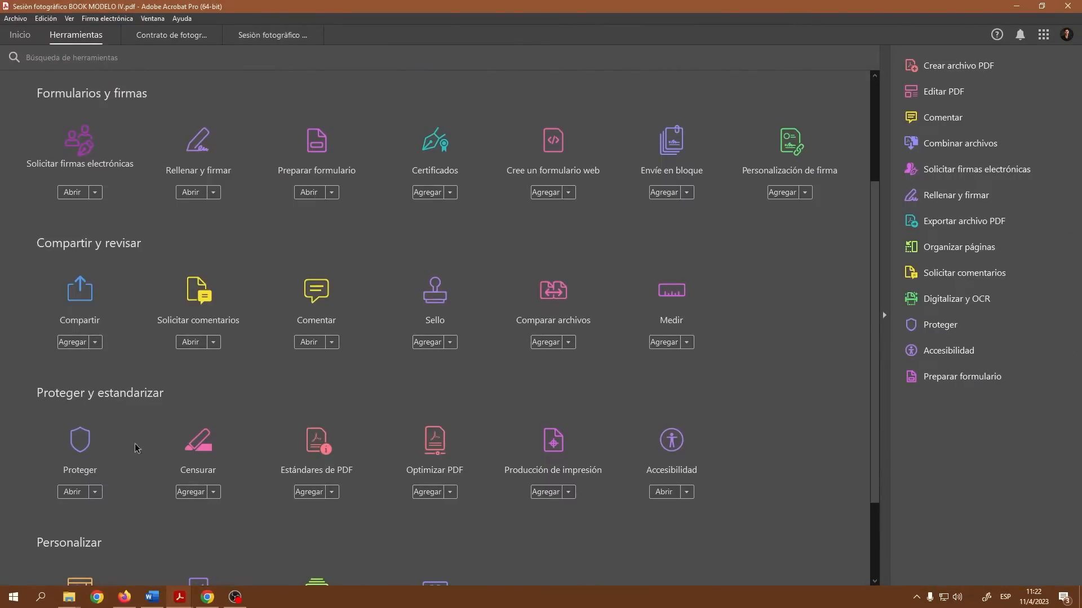
{"action": "left_click", "coordinate": [80, 441]}
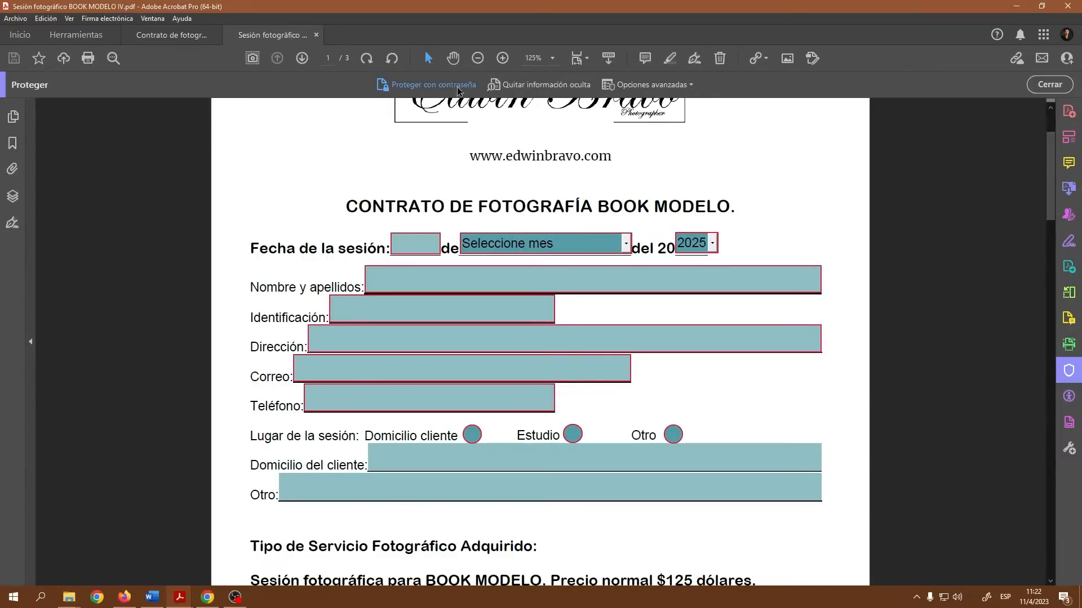
{"action": "left_click", "coordinate": [401, 87]}
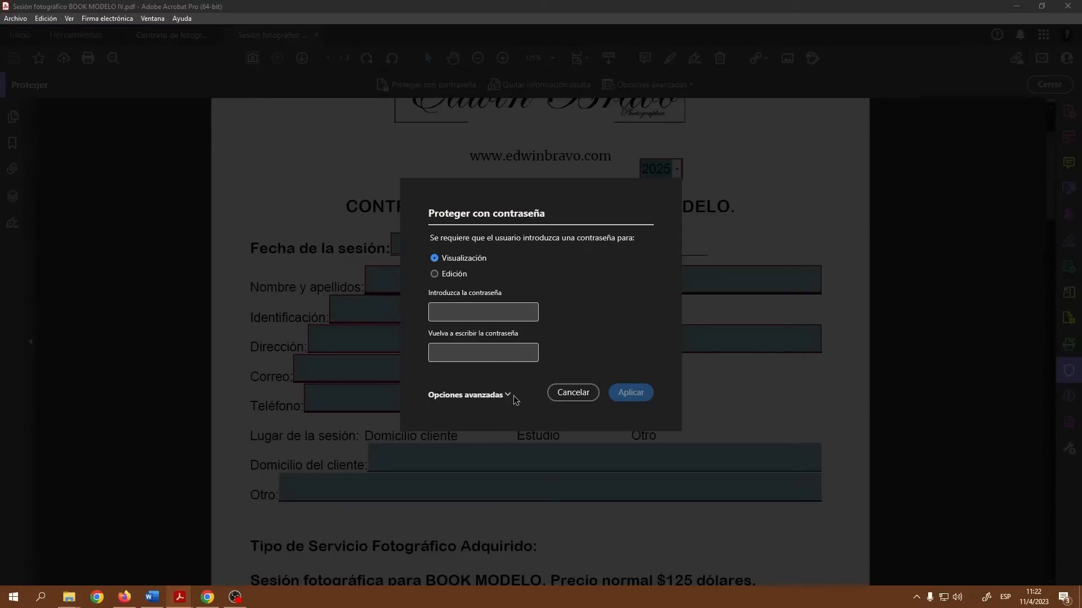
{"action": "left_click", "coordinate": [581, 397]}
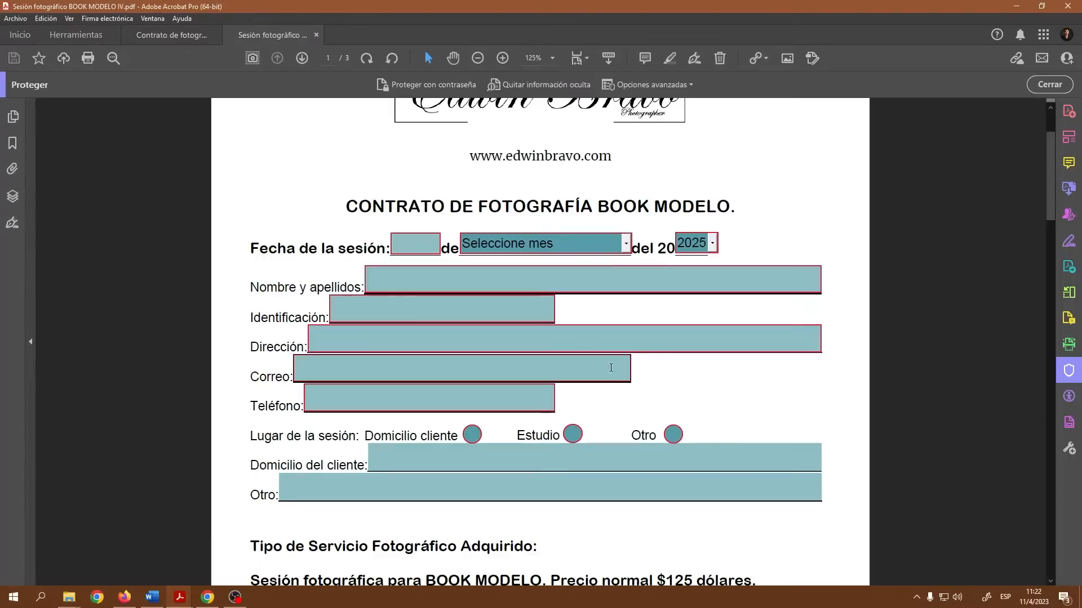
- Open the contract's security properties from the advanced protection options
{"action": "left_click", "coordinate": [674, 87]}
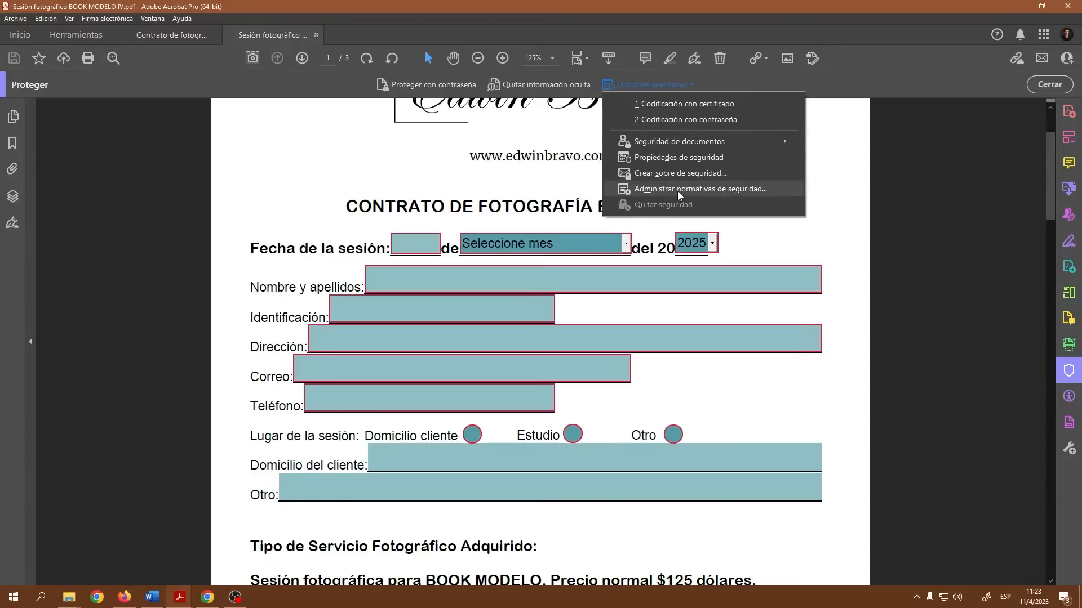
{"action": "left_click", "coordinate": [675, 158]}
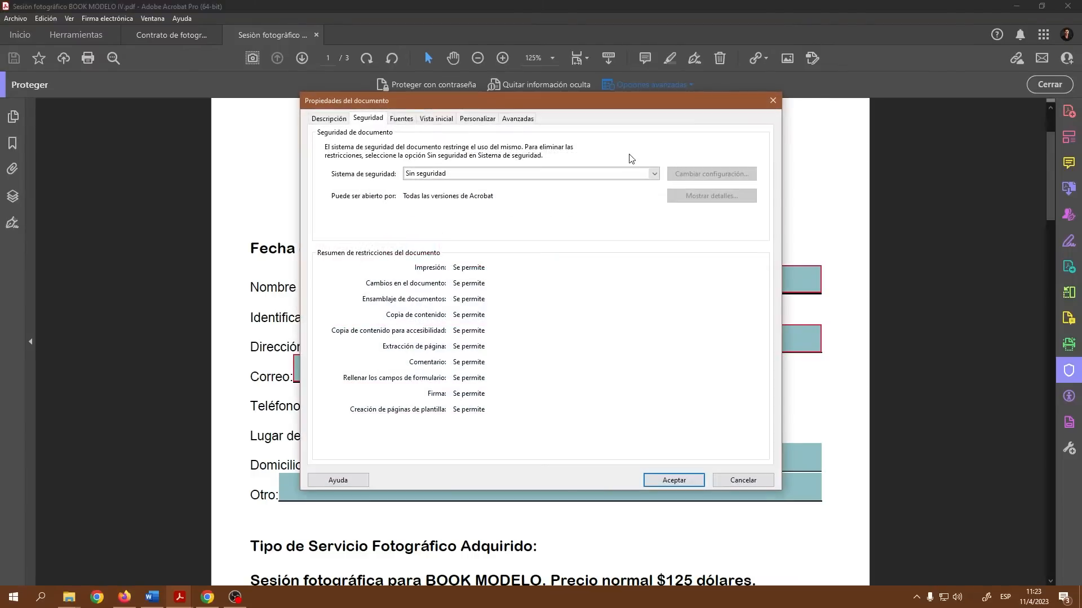
{"action": "left_click_drag", "start_coordinate": [657, 100], "coordinate": [653, 62]}
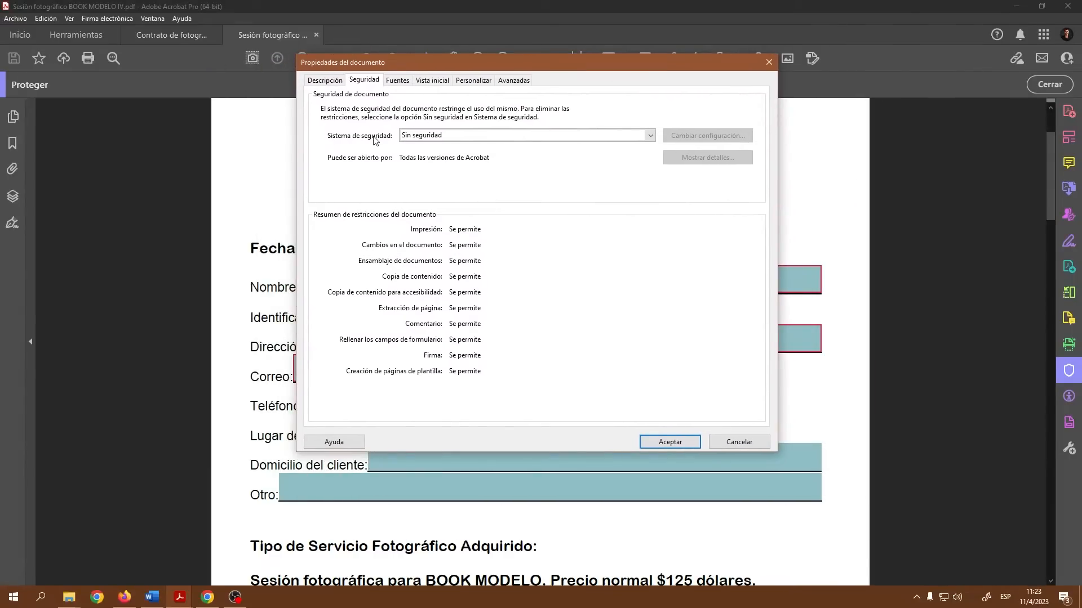
- Review the available security systems and the document's font, initial view and advanced properties, ending on the security settings
{"action": "left_click", "coordinate": [425, 138]}
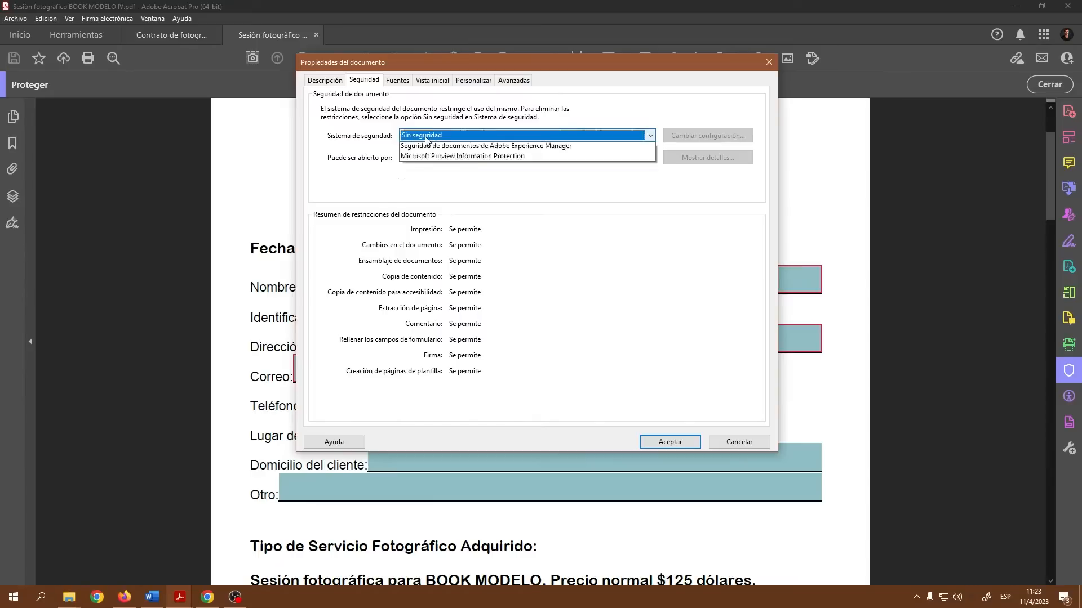
{"action": "left_click", "coordinate": [425, 136]}
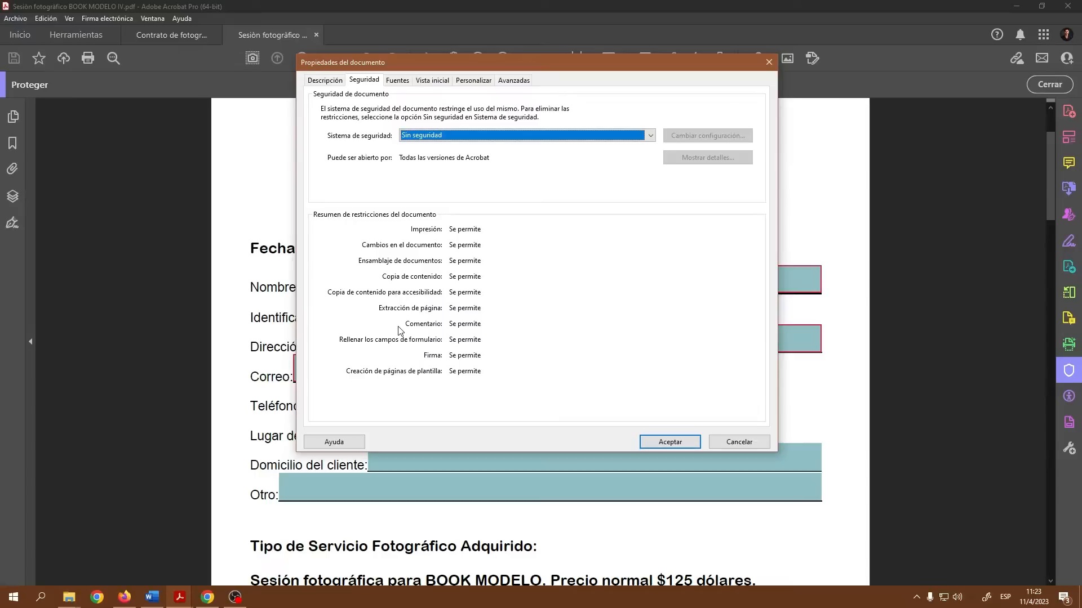
{"action": "left_click", "coordinate": [397, 80]}
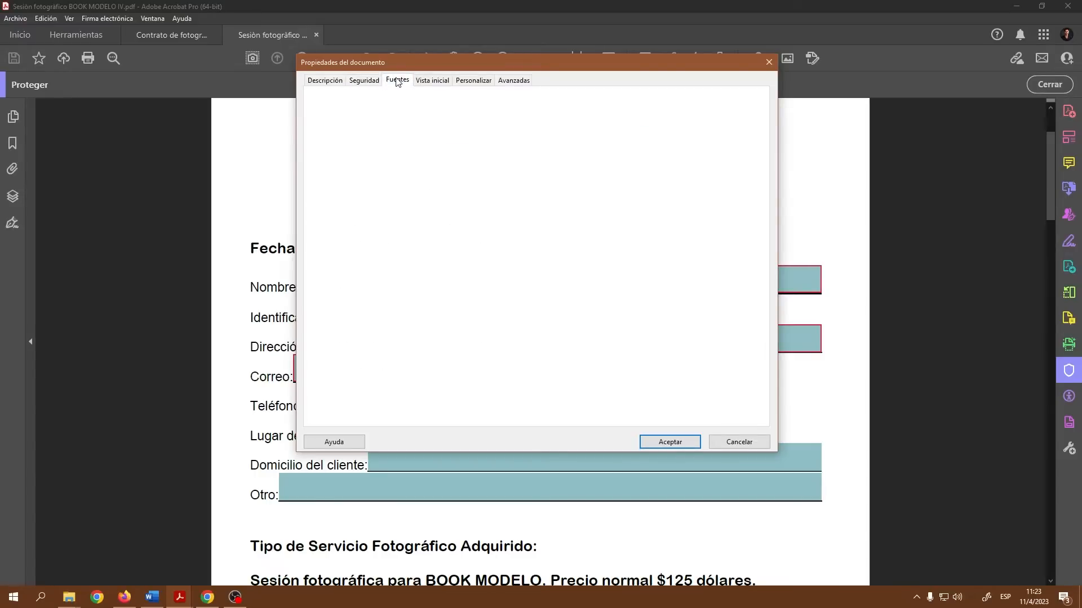
{"action": "left_click", "coordinate": [438, 80]}
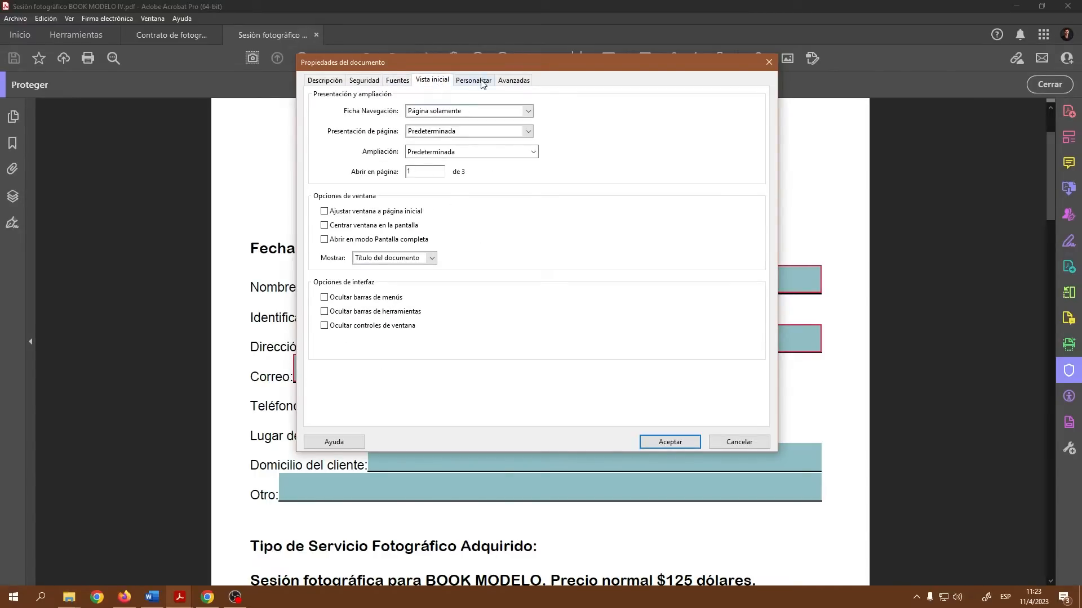
{"action": "left_click", "coordinate": [510, 82]}
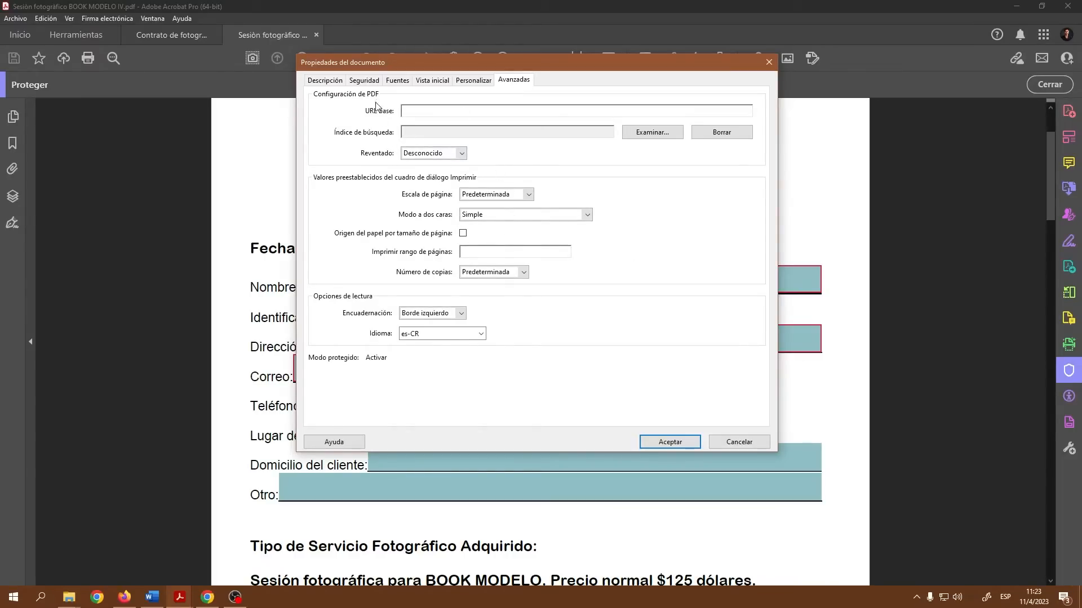
{"action": "left_click", "coordinate": [363, 82]}
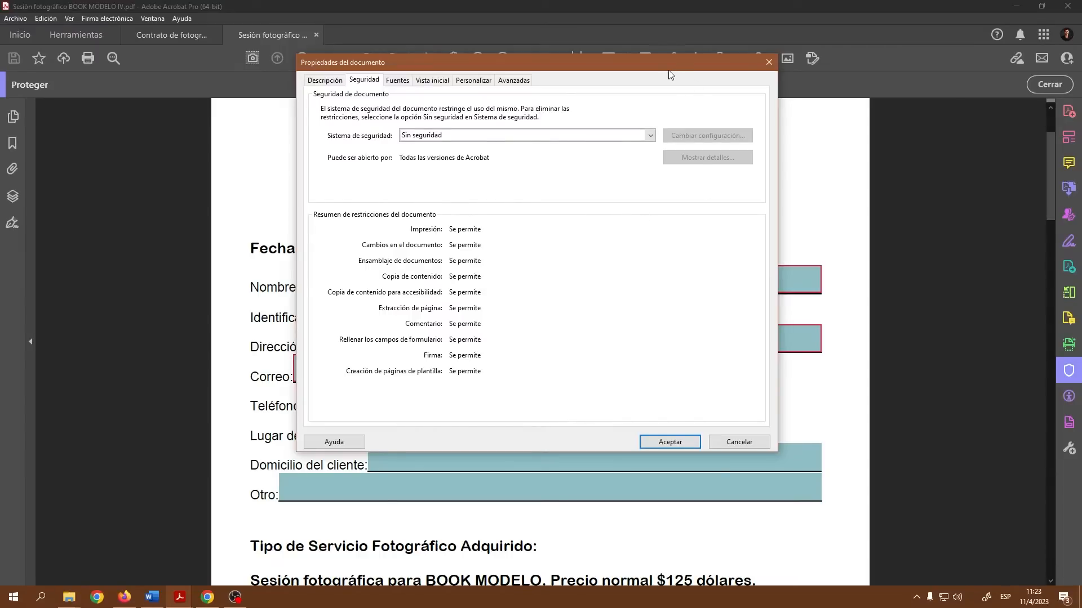
- Choose Seguridad mediante contraseña as the security system, require a password to open the document, and enter the opening password
{"action": "left_click_drag", "start_coordinate": [661, 62], "coordinate": [842, 62]}
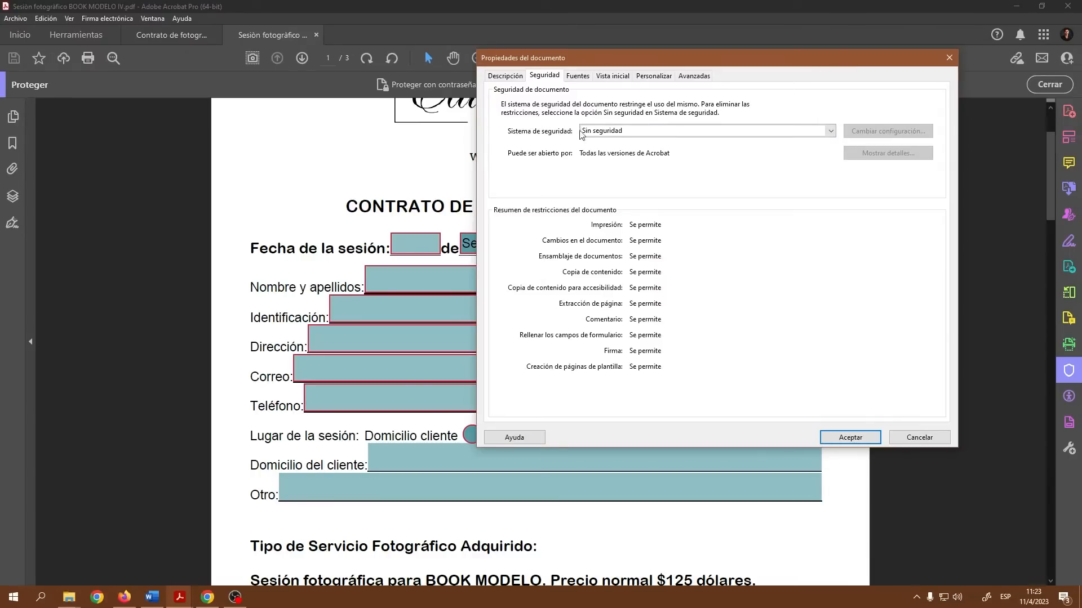
{"action": "left_click", "coordinate": [646, 134]}
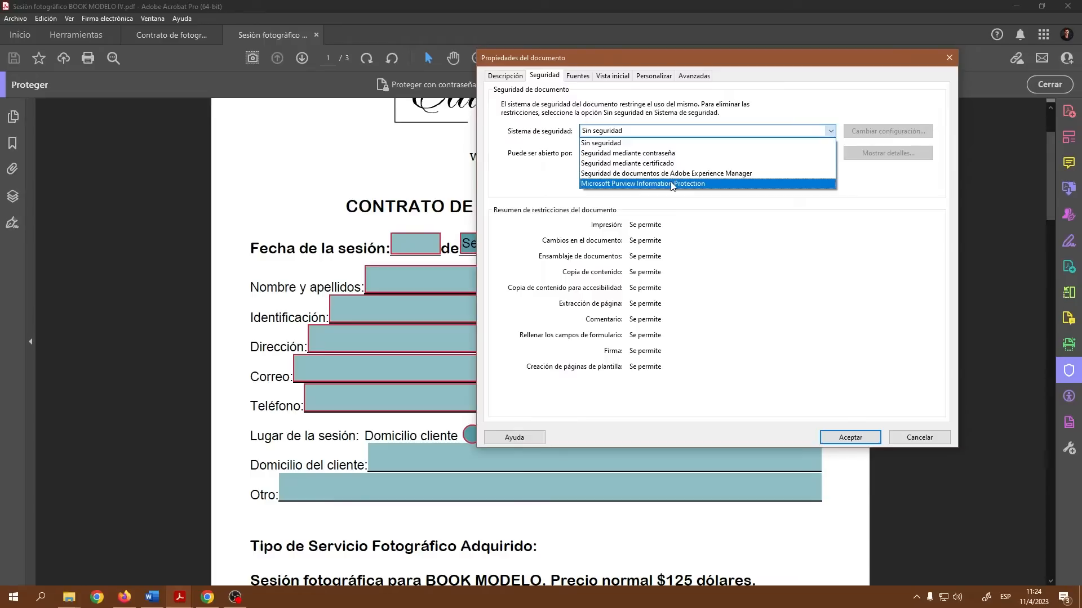
{"action": "left_click", "coordinate": [627, 154]}
{"action": "left_click_drag", "start_coordinate": [717, 82], "coordinate": [612, 70]}
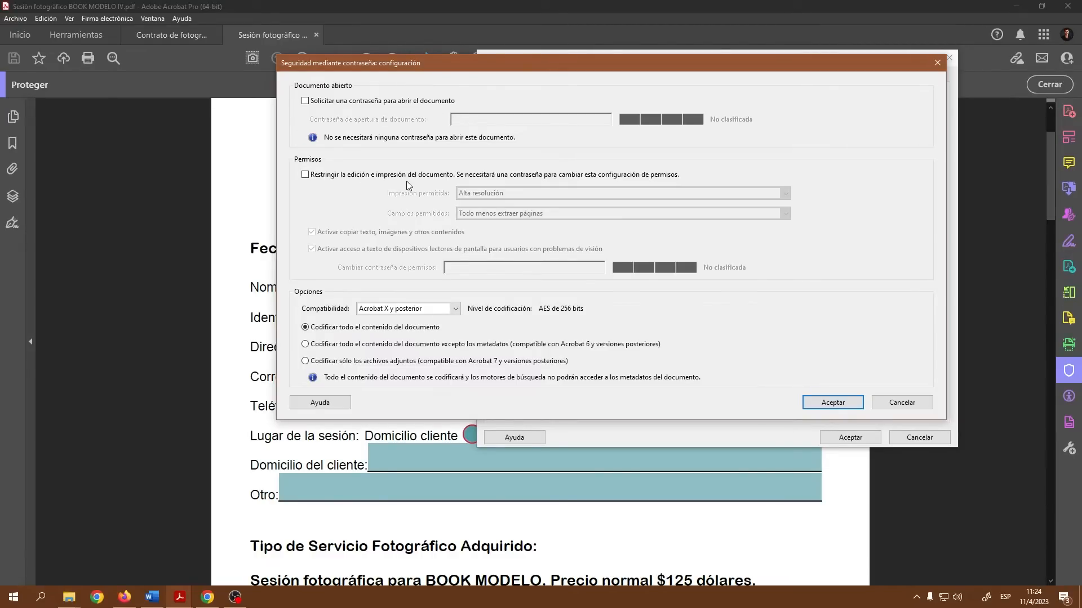
{"action": "left_click", "coordinate": [306, 101]}
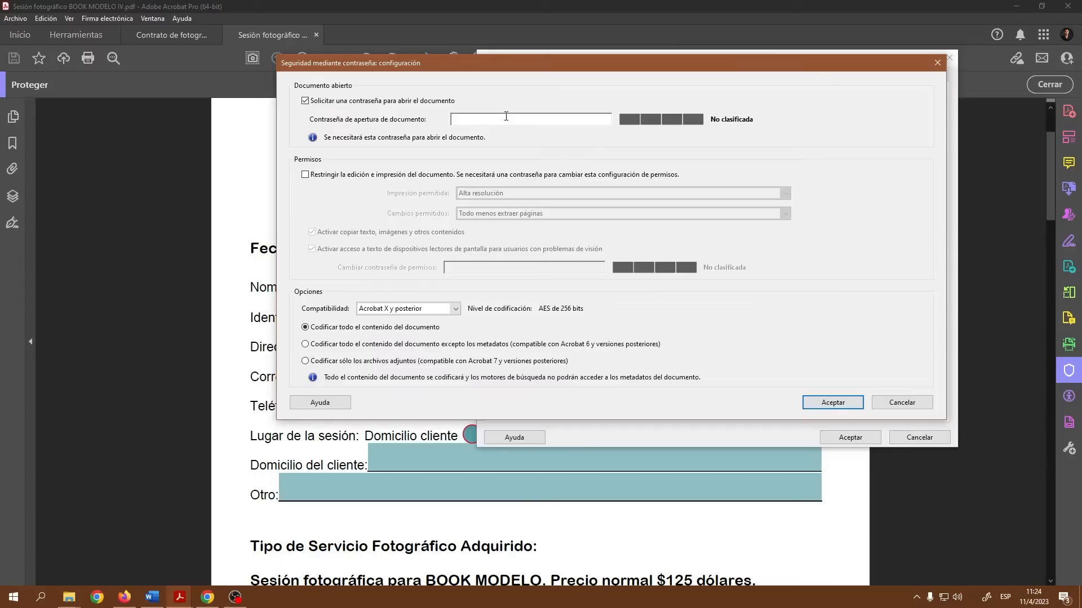
{"action": "type", "text": "********"}
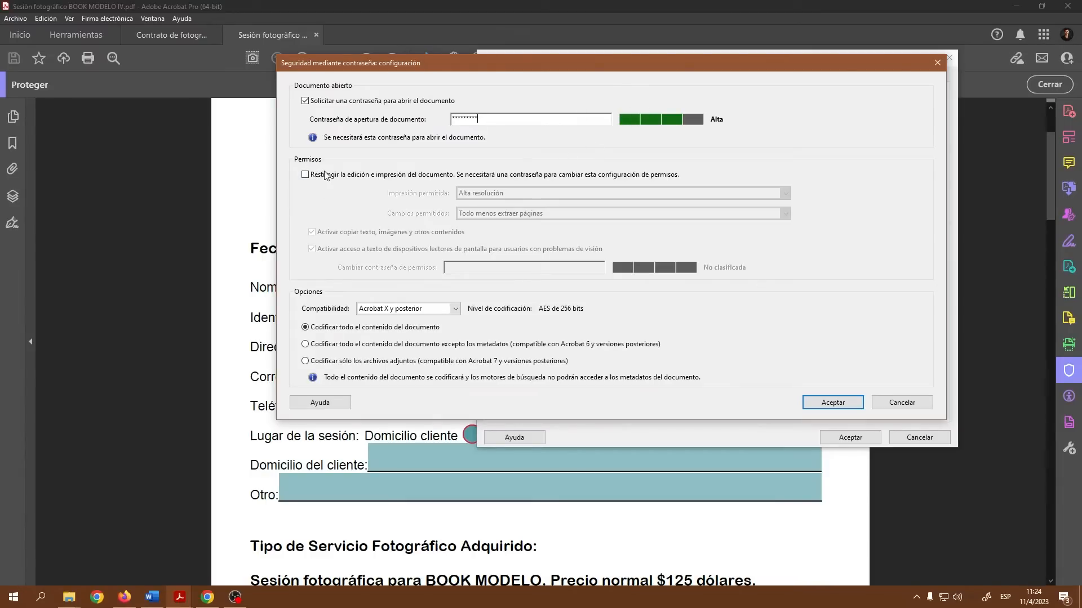
- Restrict editing and printing of the document, and set the permitted printing to Baja resolución (150 ppp)
{"action": "left_click", "coordinate": [305, 175]}
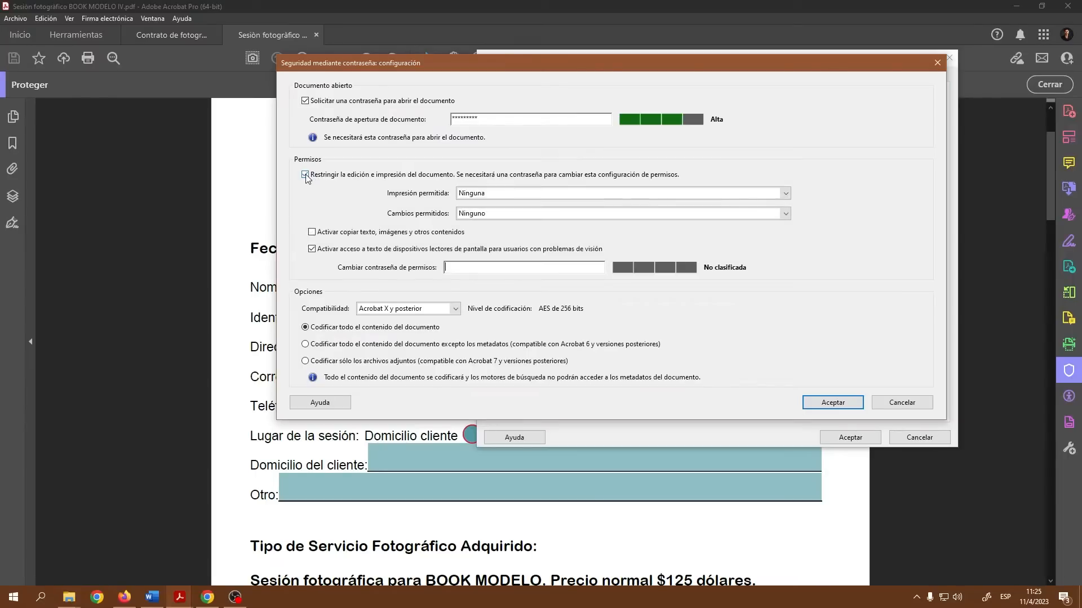
{"action": "left_click", "coordinate": [306, 175]}
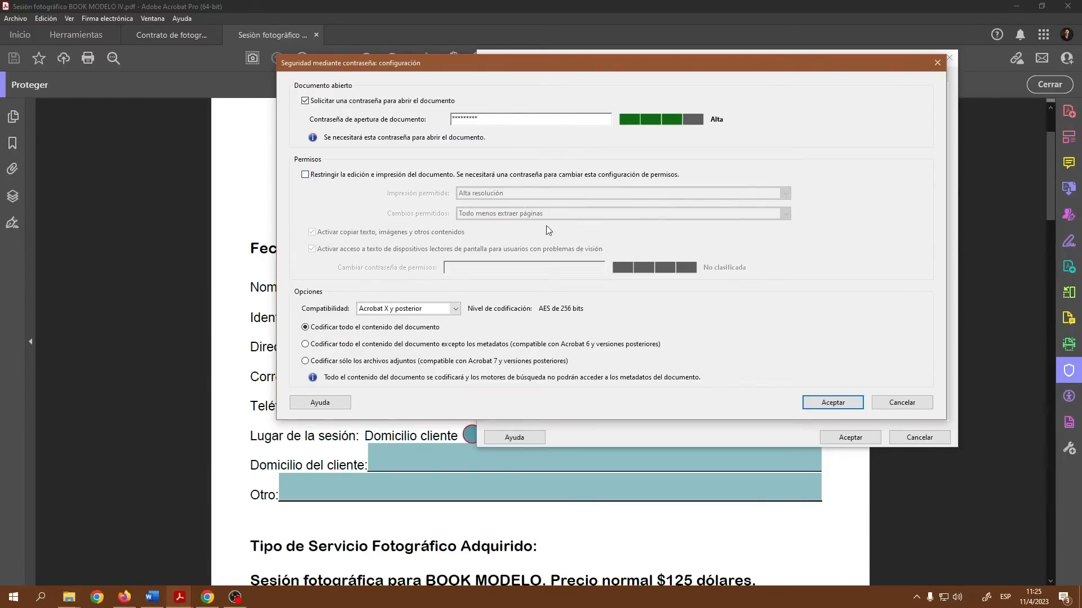
{"action": "left_click", "coordinate": [306, 175]}
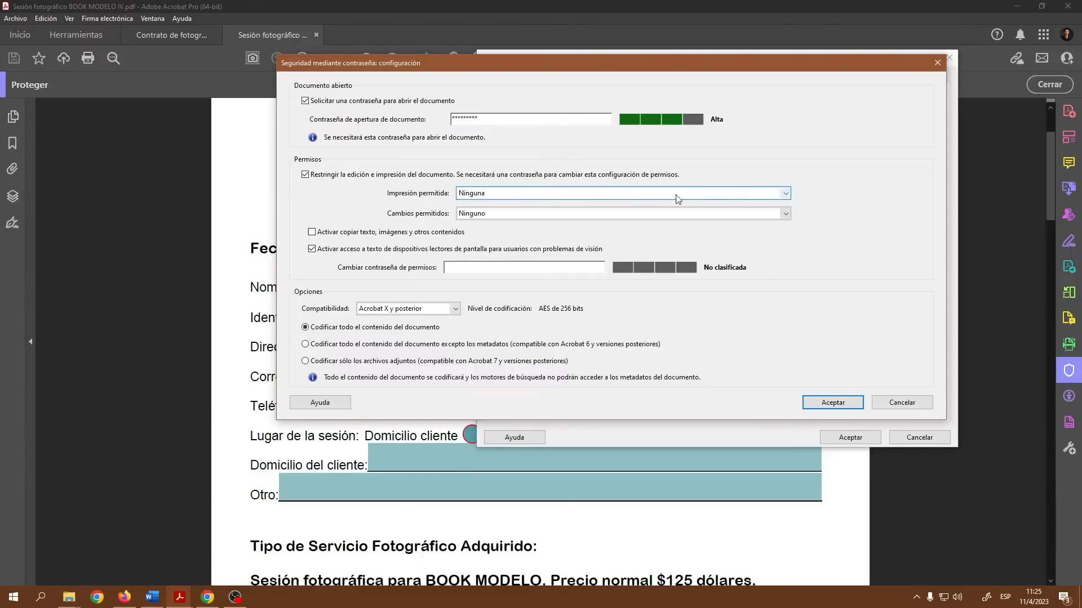
{"action": "left_click", "coordinate": [505, 195]}
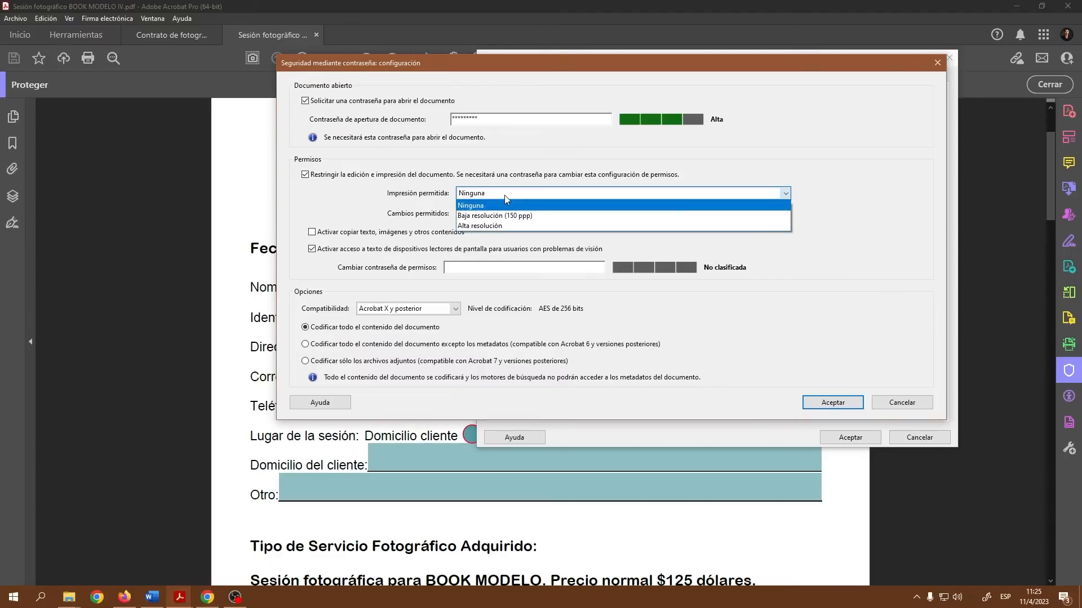
{"action": "left_click", "coordinate": [333, 210]}
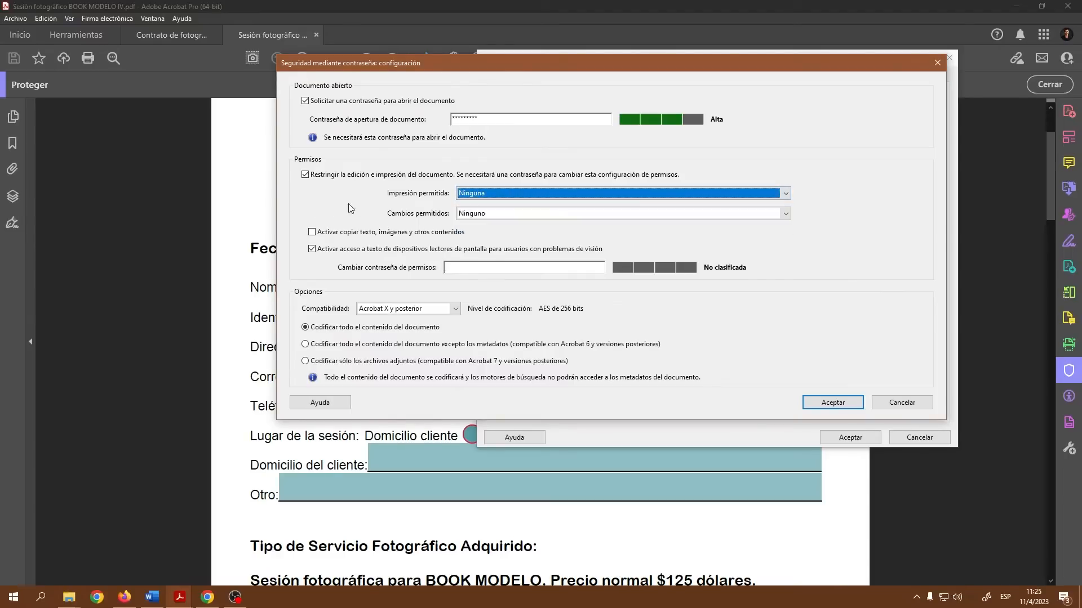
{"action": "left_click", "coordinate": [581, 194]}
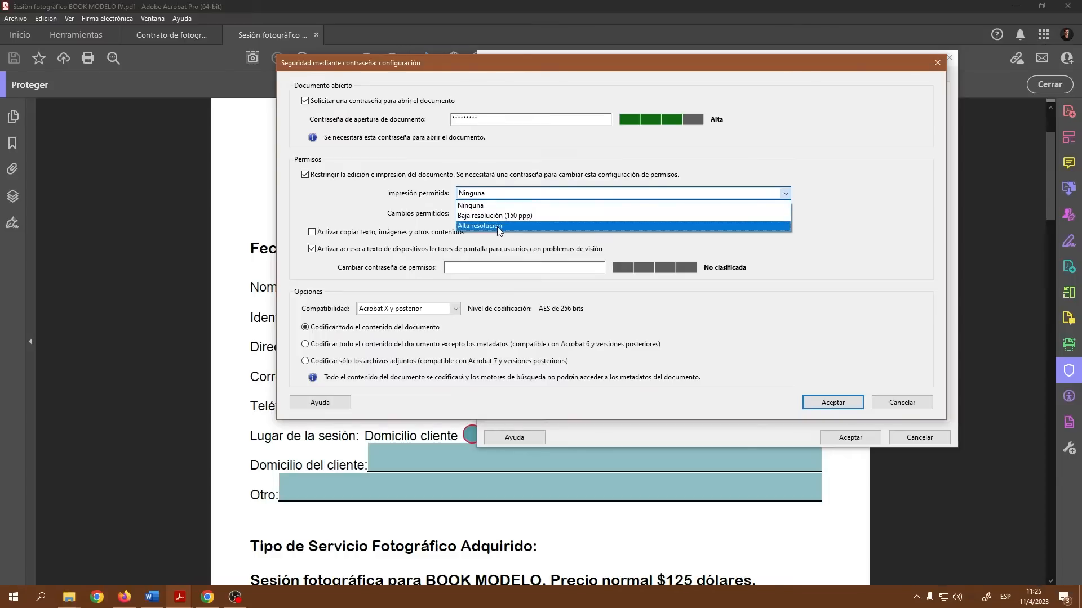
{"action": "left_click", "coordinate": [529, 217]}
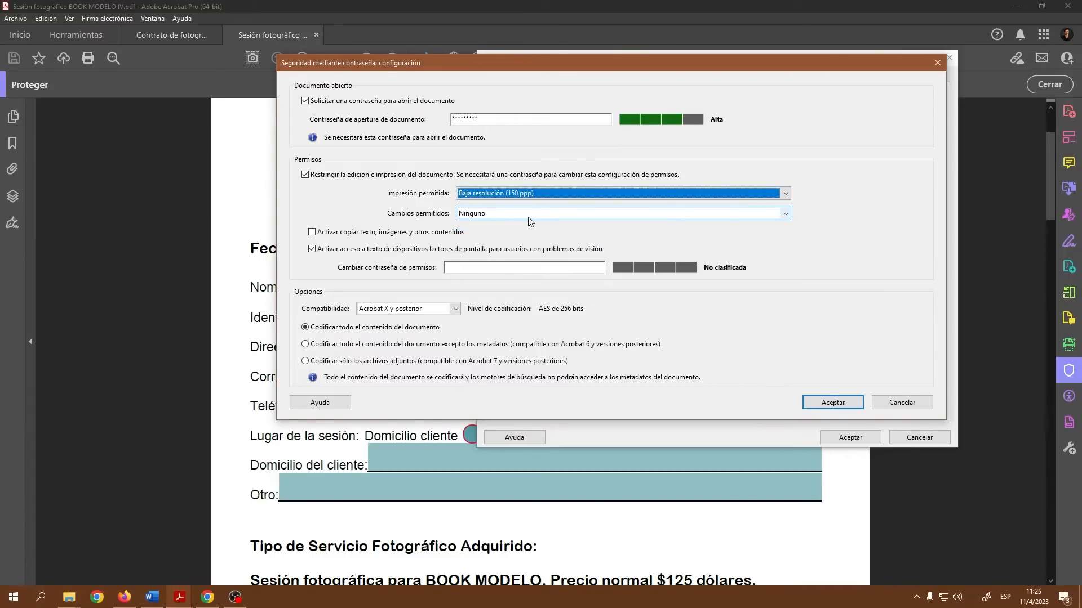
- Set the permitted changes to "Rellenado de campos del formulario y firma de campos de firma existentes"
{"action": "left_click", "coordinate": [521, 216]}
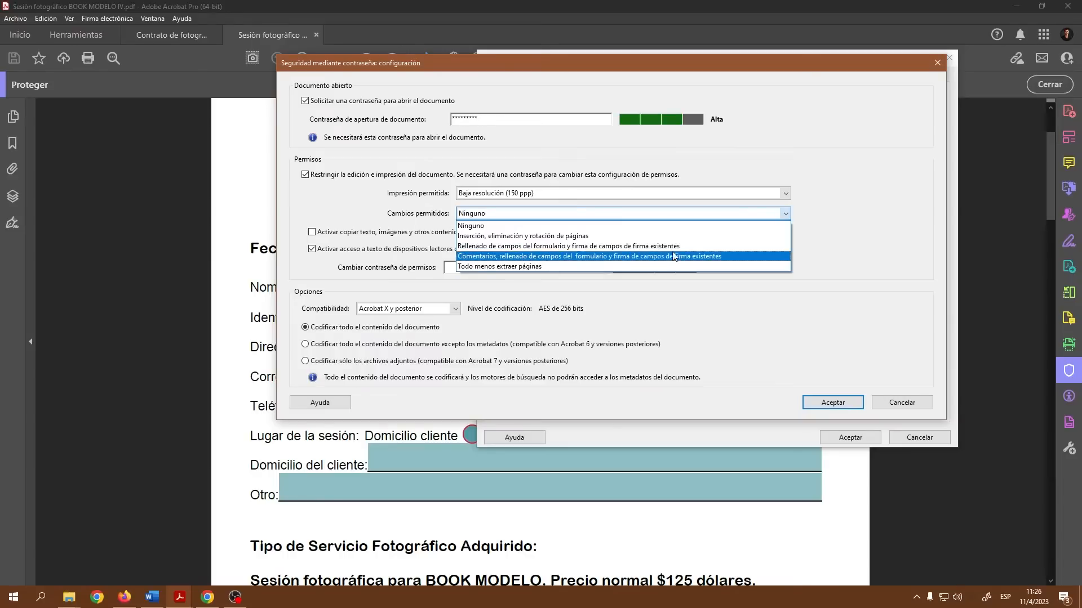
{"action": "left_click", "coordinate": [611, 216]}
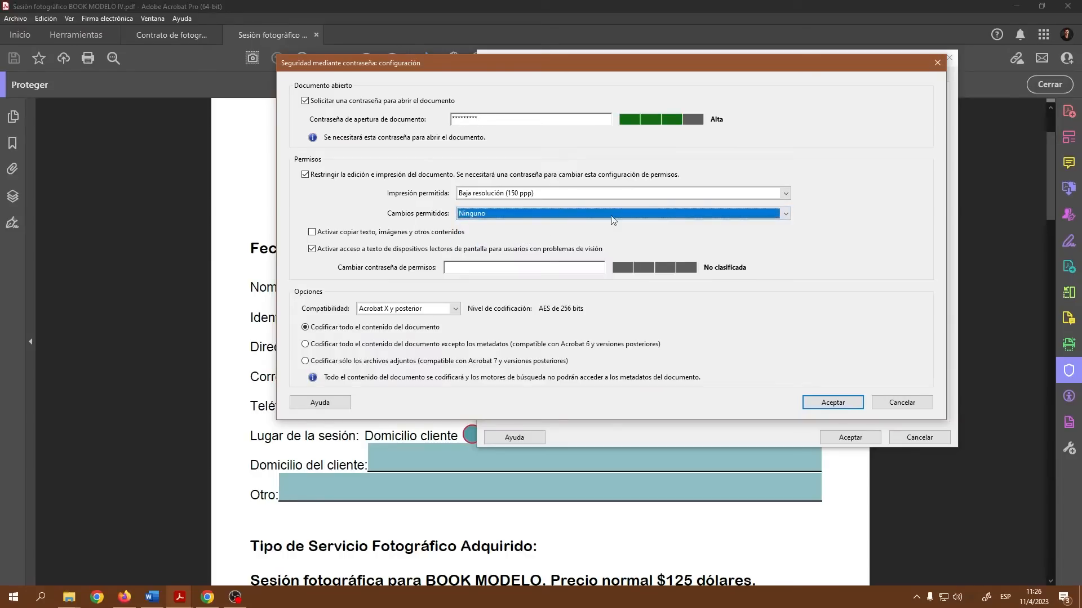
{"action": "left_click", "coordinate": [486, 215]}
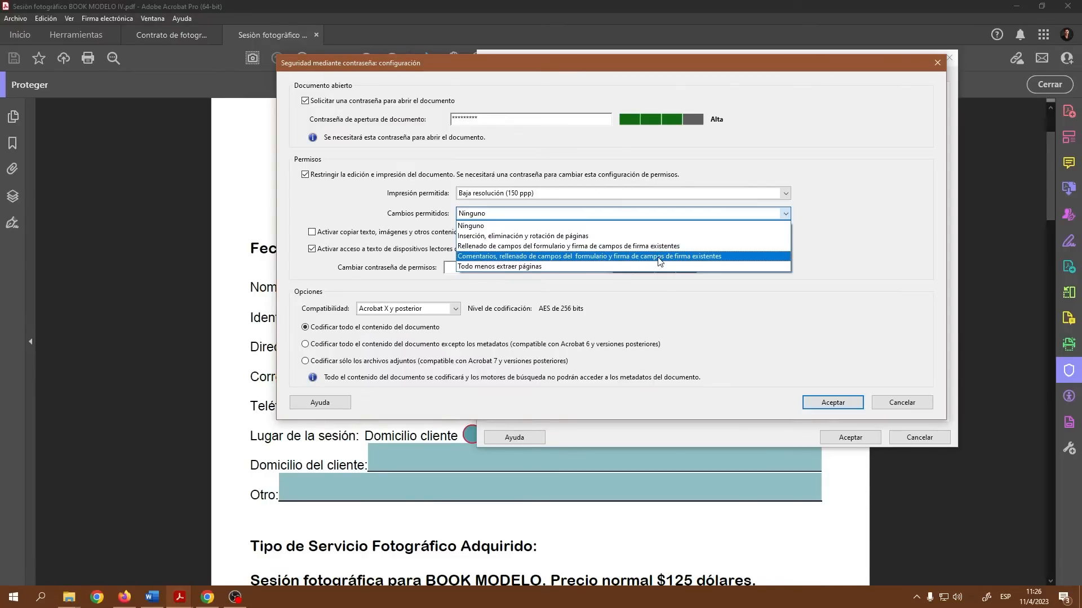
{"action": "left_click", "coordinate": [478, 248]}
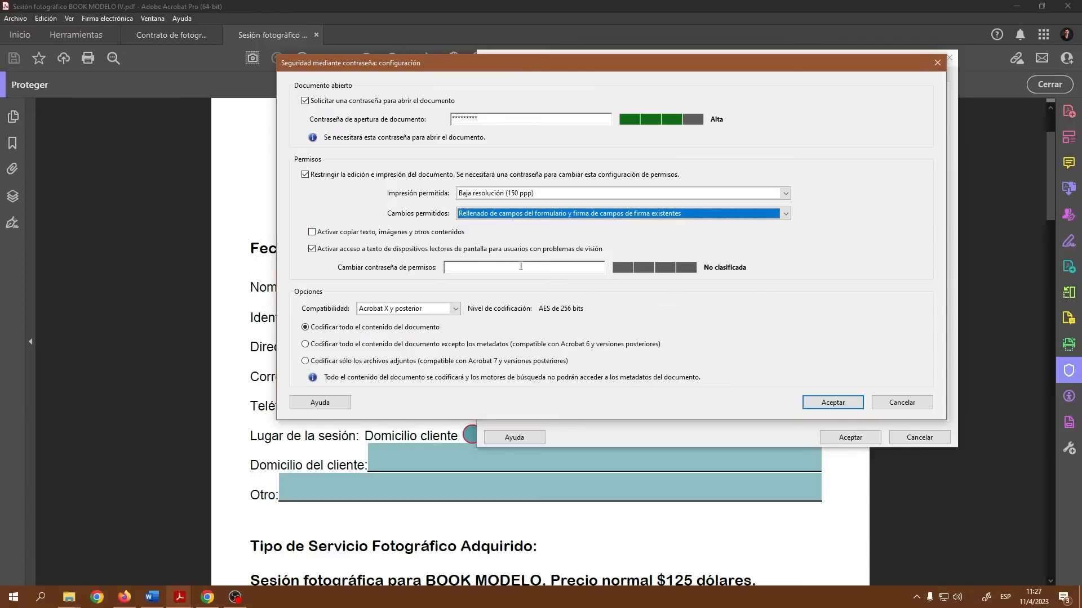
- Enter the permissions password and keep the compatibility at Acrobat X y posterior
{"action": "left_click", "coordinate": [575, 267]}
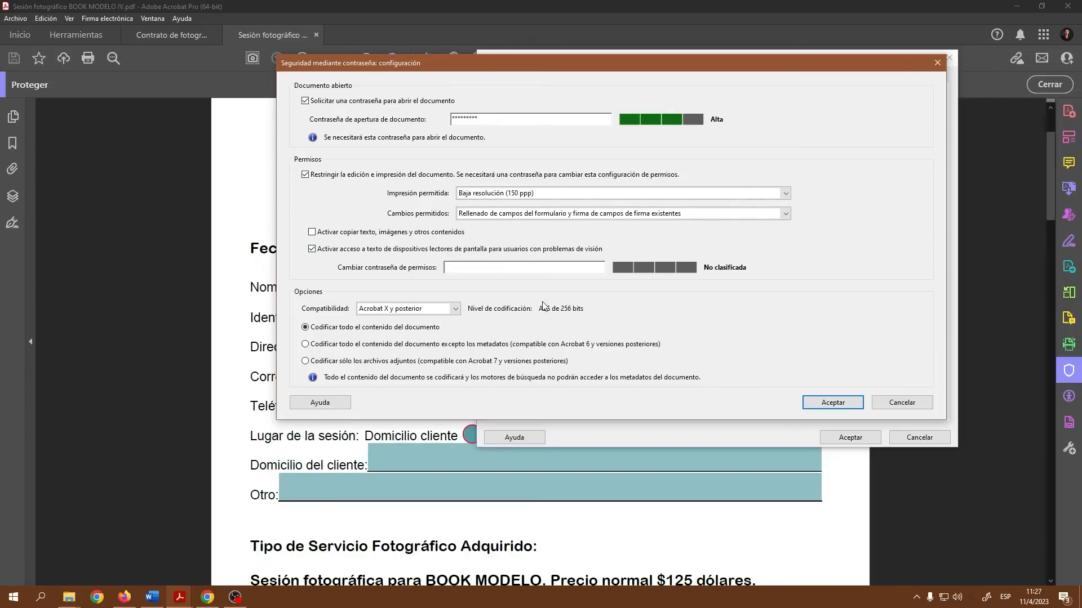
{"action": "type", "text": "*******"}
{"action": "left_click", "coordinate": [455, 309]}
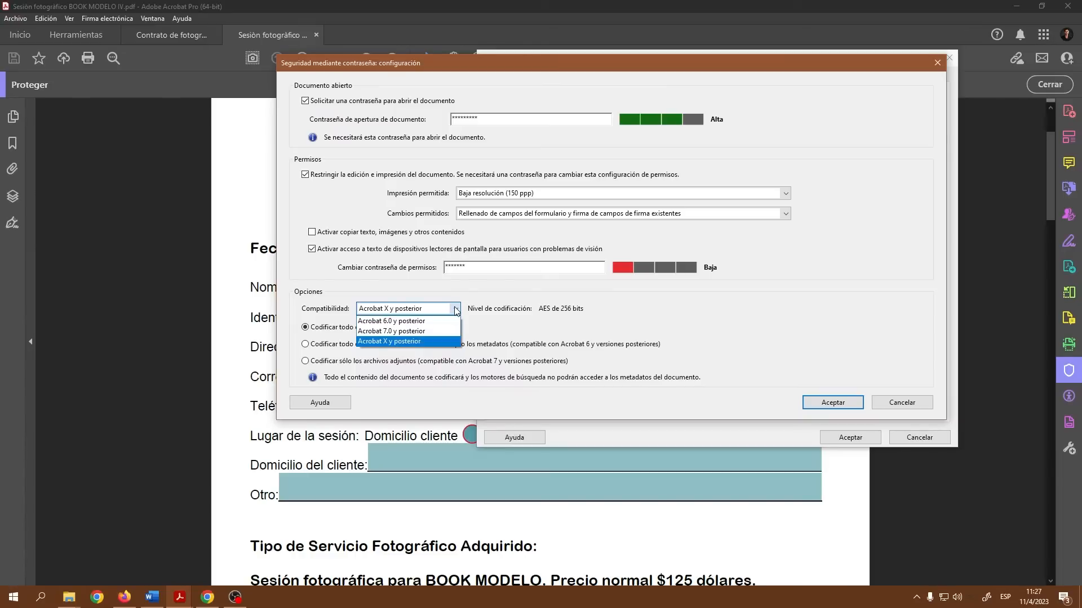
{"action": "left_click", "coordinate": [457, 309]}
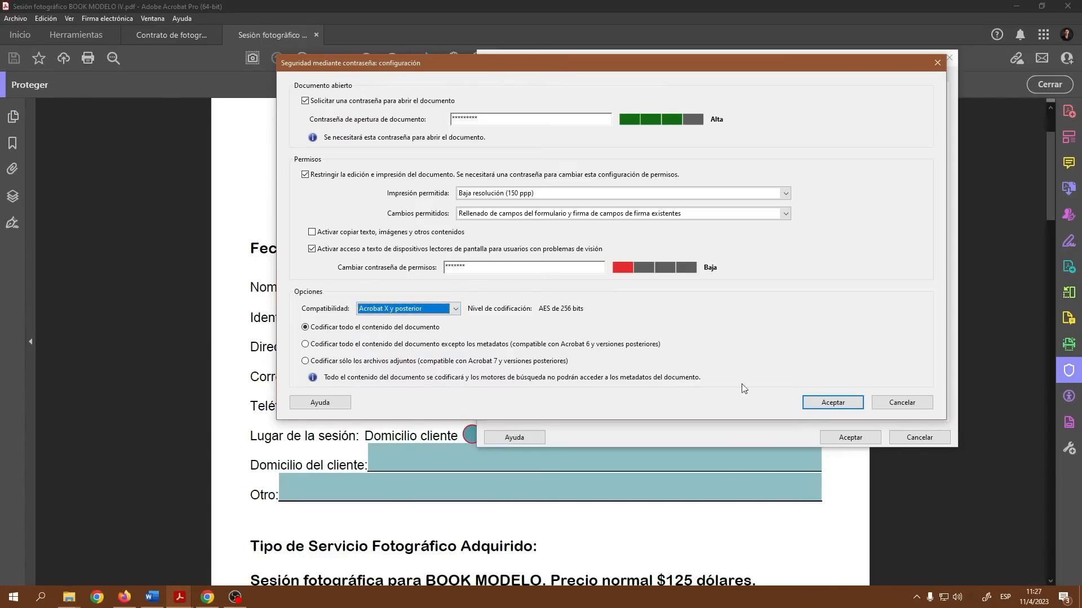
- Accept the password security settings and confirm the document's opening password
{"action": "left_click", "coordinate": [843, 401]}
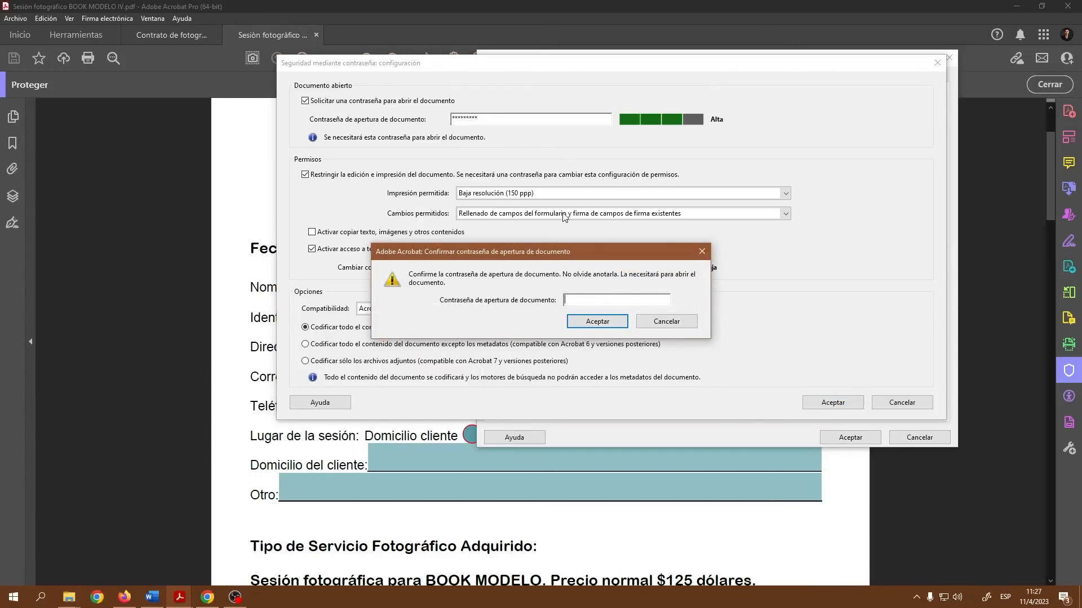
{"action": "type", "text": "*********"}
{"action": "left_click", "coordinate": [618, 319]}
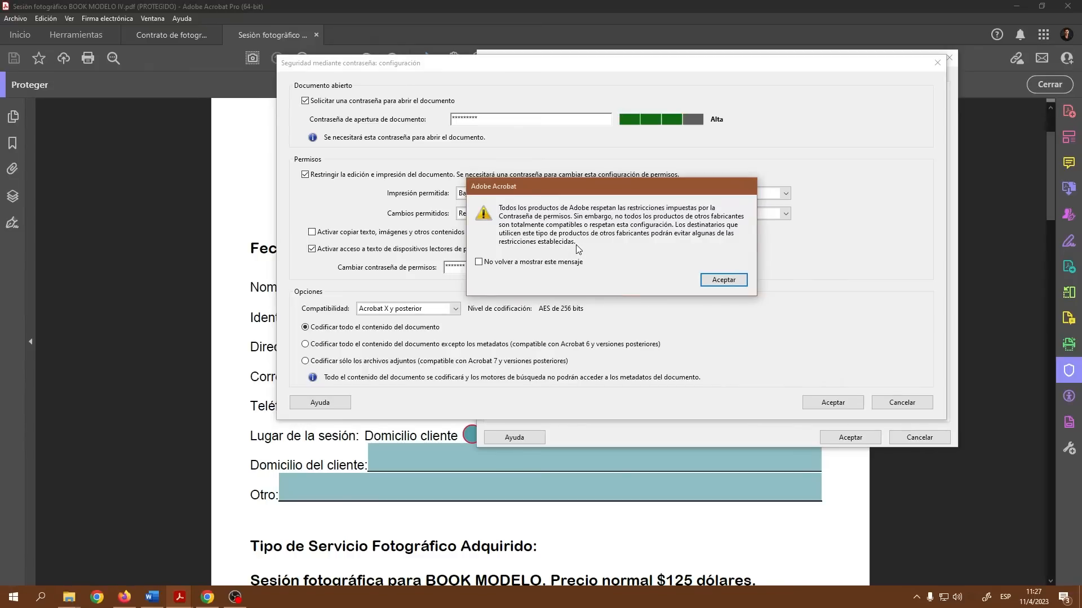
- Confirm the permissions password and apply the security configuration to the document's properties
{"action": "left_click", "coordinate": [723, 280]}
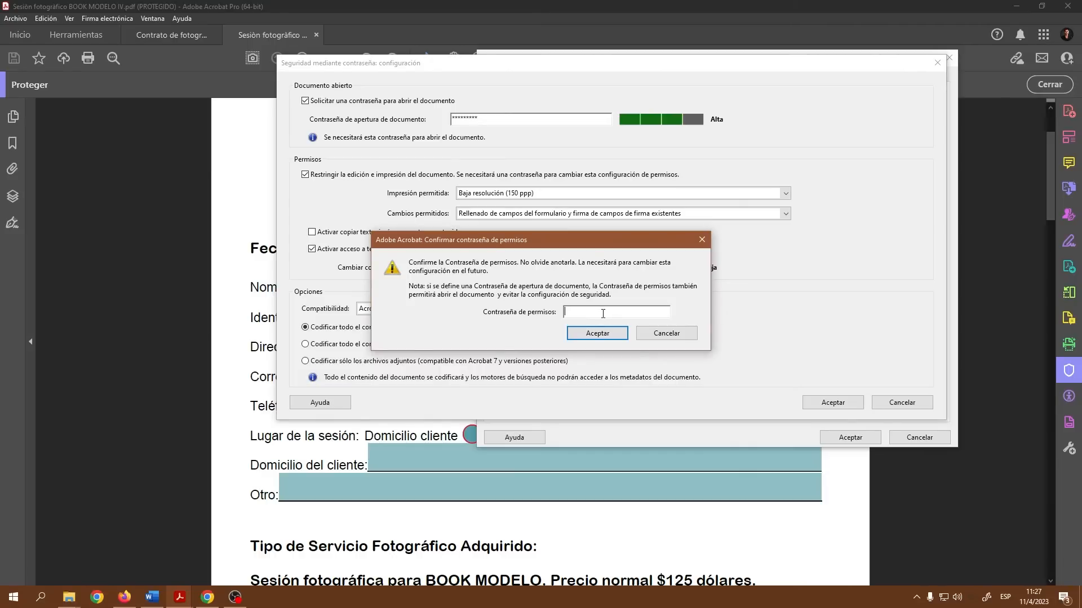
{"action": "left_click_drag", "start_coordinate": [591, 243], "coordinate": [642, 295]}
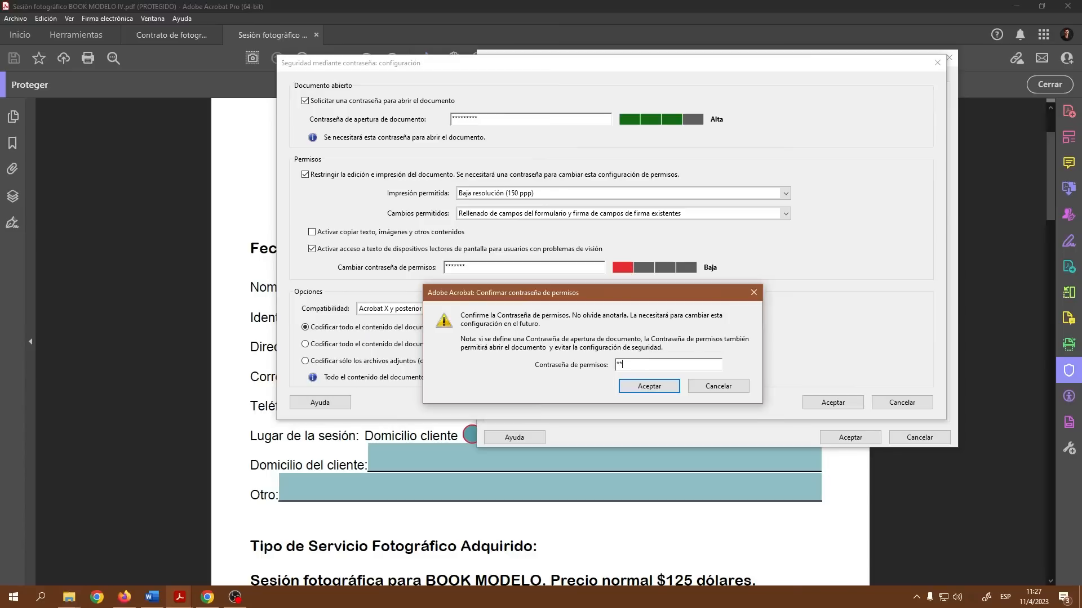
{"action": "type", "text": "***"}
{"action": "left_click", "coordinate": [657, 392]}
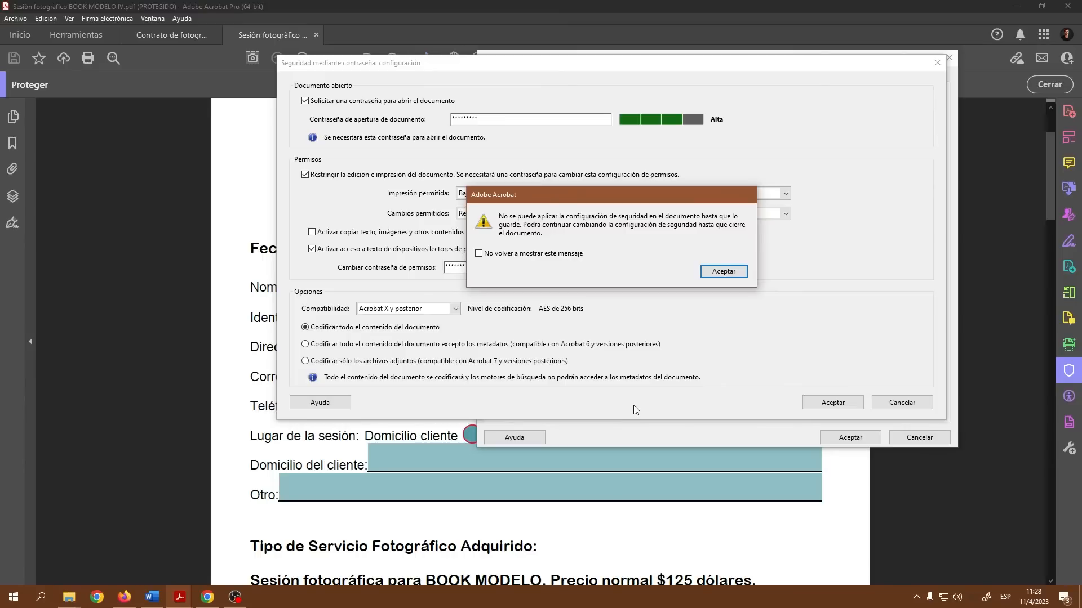
{"action": "left_click", "coordinate": [723, 273]}
{"action": "left_click", "coordinate": [858, 437]}
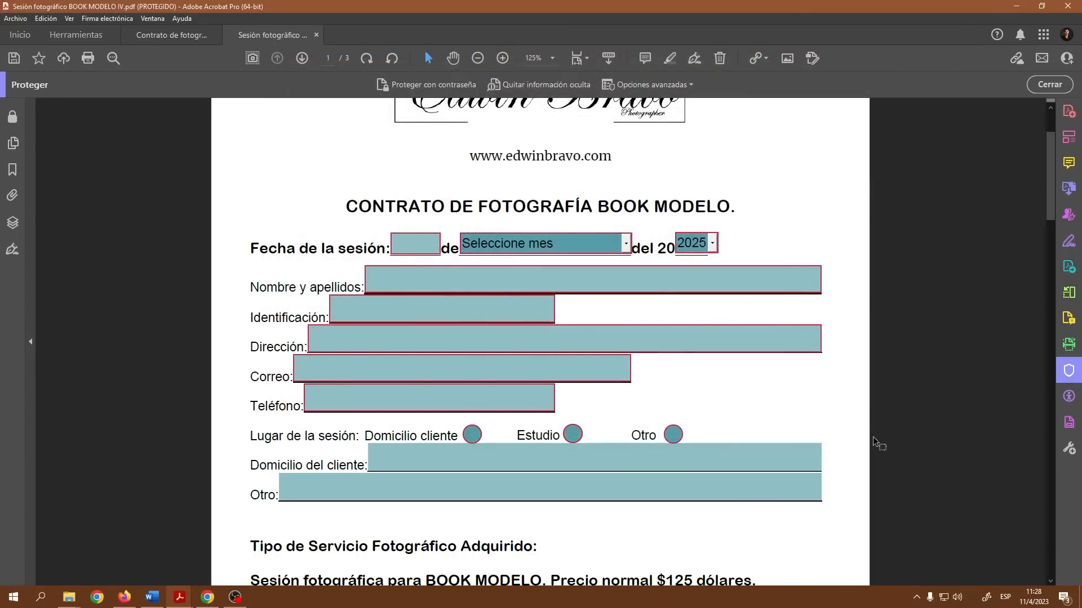
- Save the protected contract as a new PDF named "Sesión fotográfico BOOK MODELO IVvvv" in the Materiales Acrobat PRO folder
{"action": "left_click", "coordinate": [15, 18]}
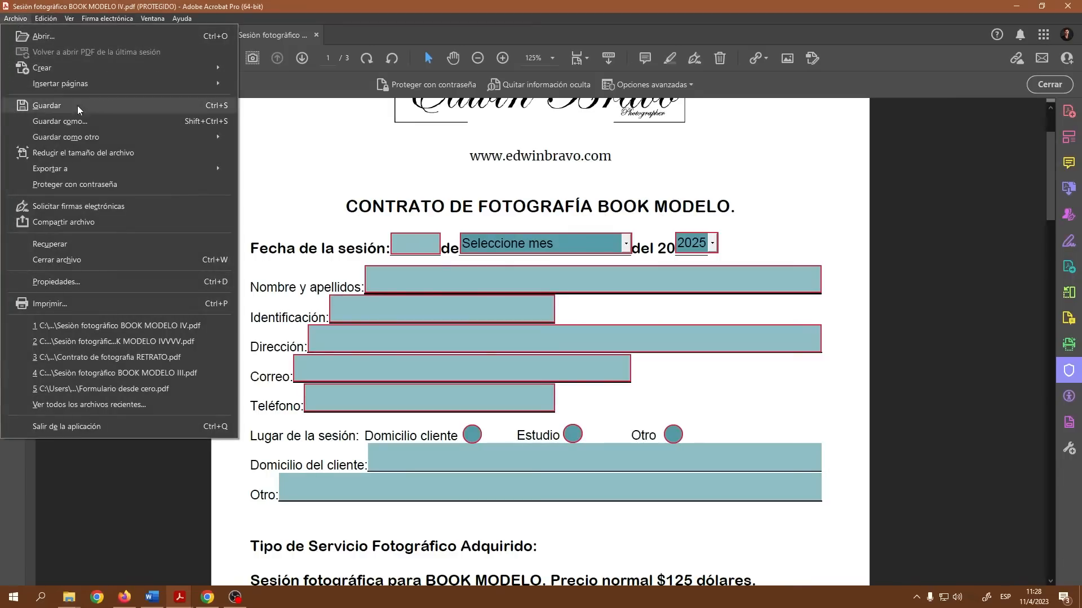
{"action": "left_click", "coordinate": [93, 120]}
{"action": "left_click", "coordinate": [533, 277]}
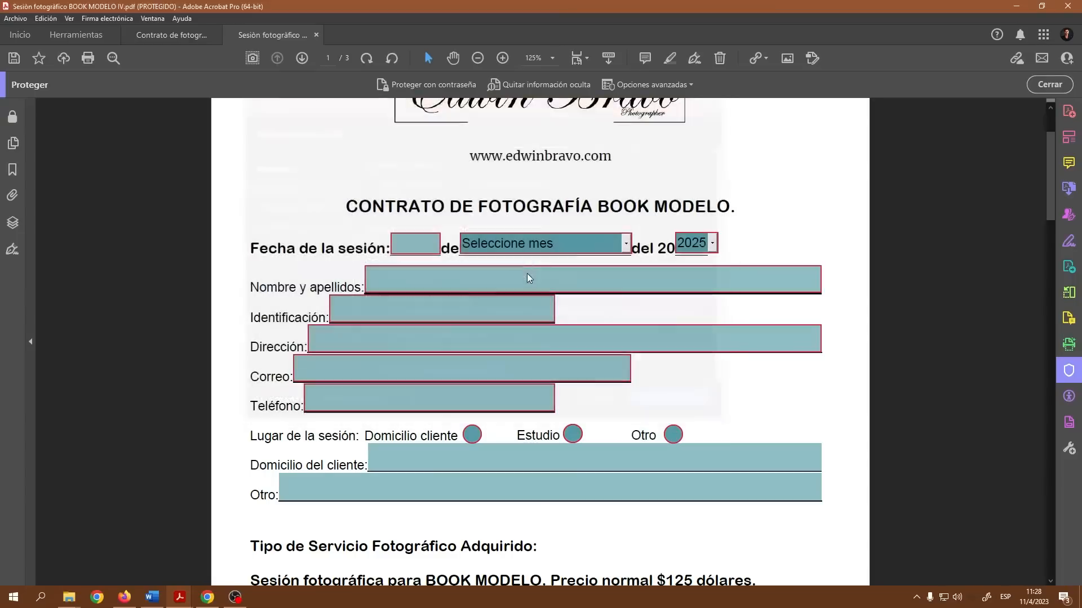
{"action": "left_click", "coordinate": [194, 271]}
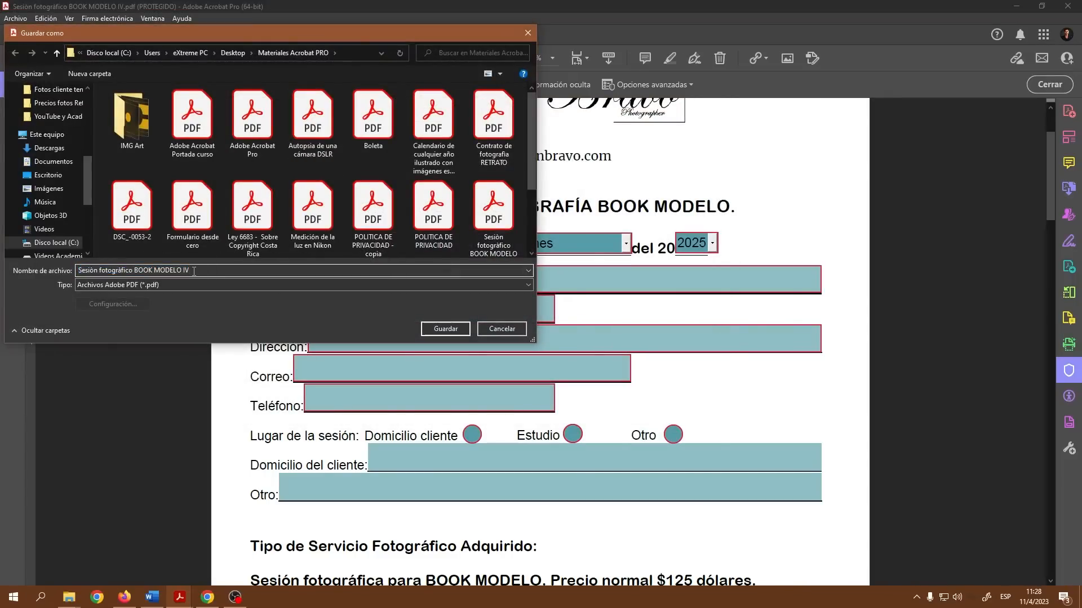
{"action": "type", "text": "vvv"}
{"action": "left_click", "coordinate": [445, 329]}
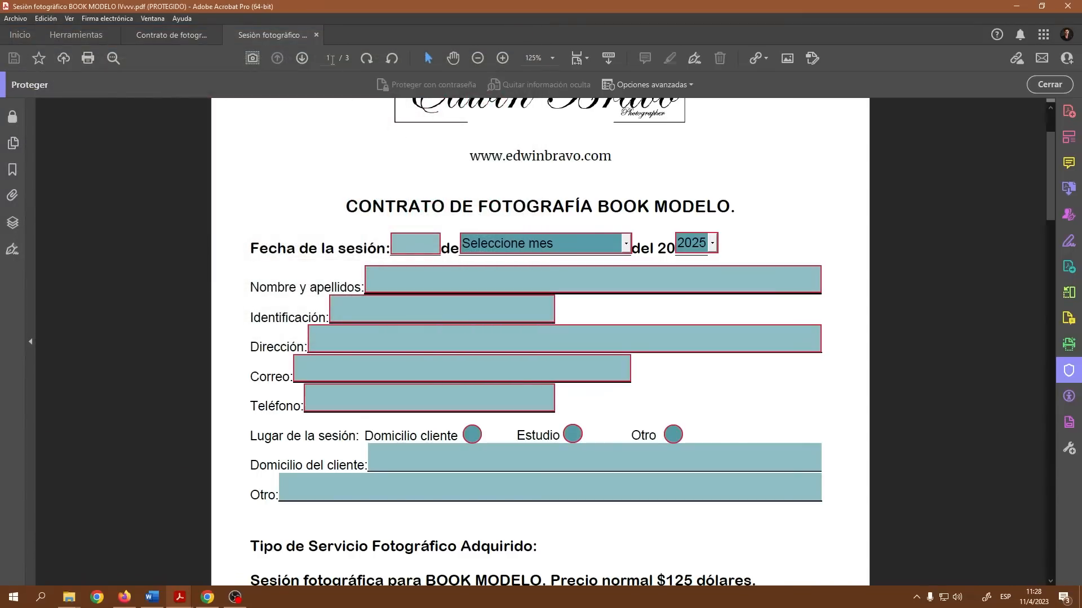
- Close the saved contract and reopen it using its document opening password
{"action": "left_click", "coordinate": [316, 35]}
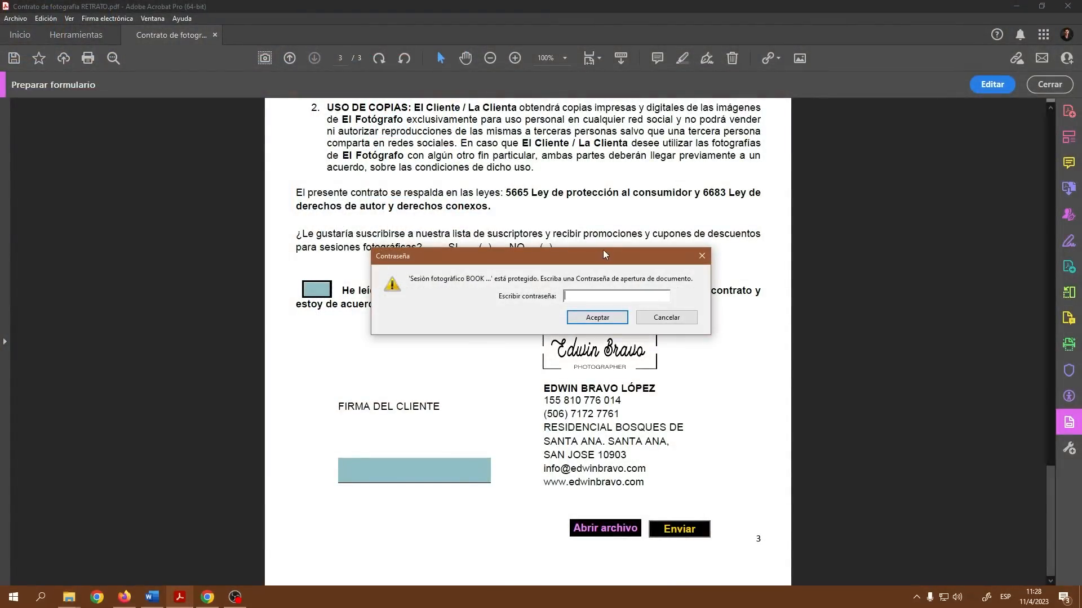
{"action": "left_click_drag", "start_coordinate": [606, 254], "coordinate": [630, 218]}
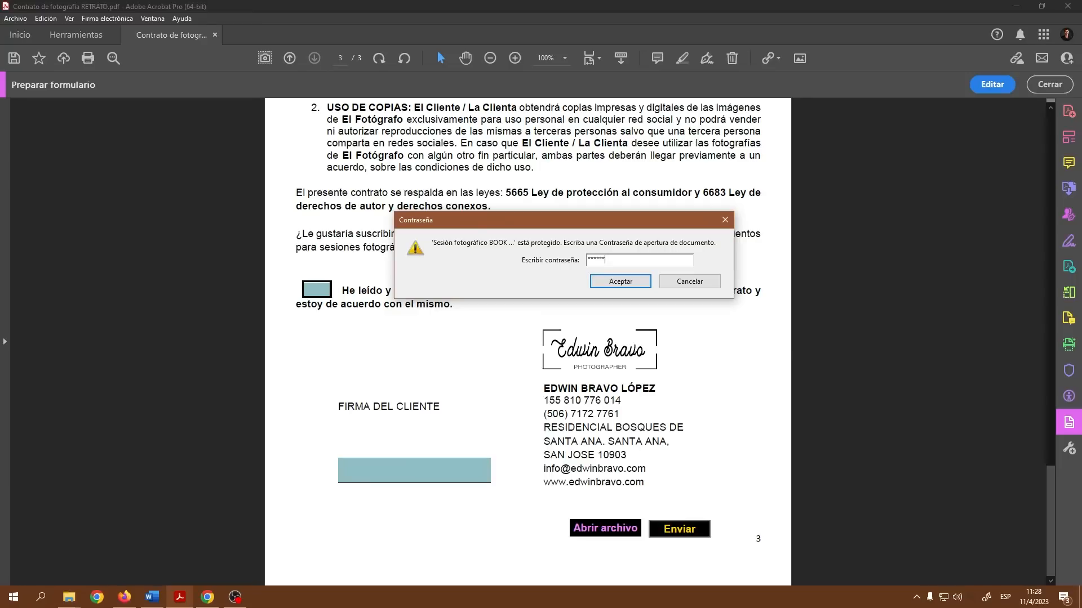
{"action": "left_click", "coordinate": [625, 284]}
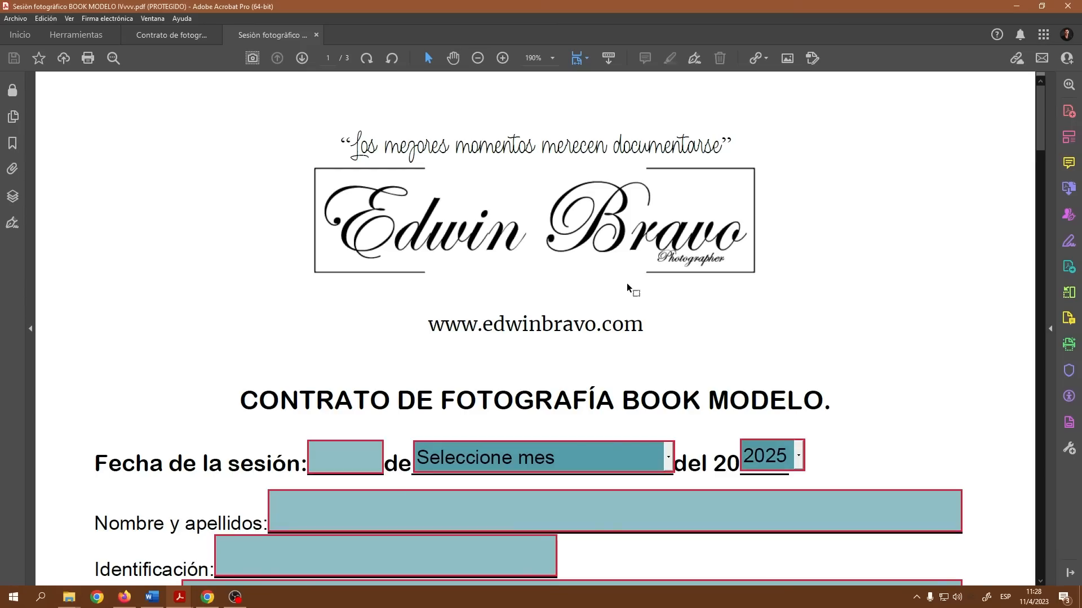
- Look through the pages of the reopened contract at 125% zoom, from the form fields to the final clauses
{"action": "left_click", "coordinate": [478, 58]}
{"action": "left_click", "coordinate": [479, 58]}
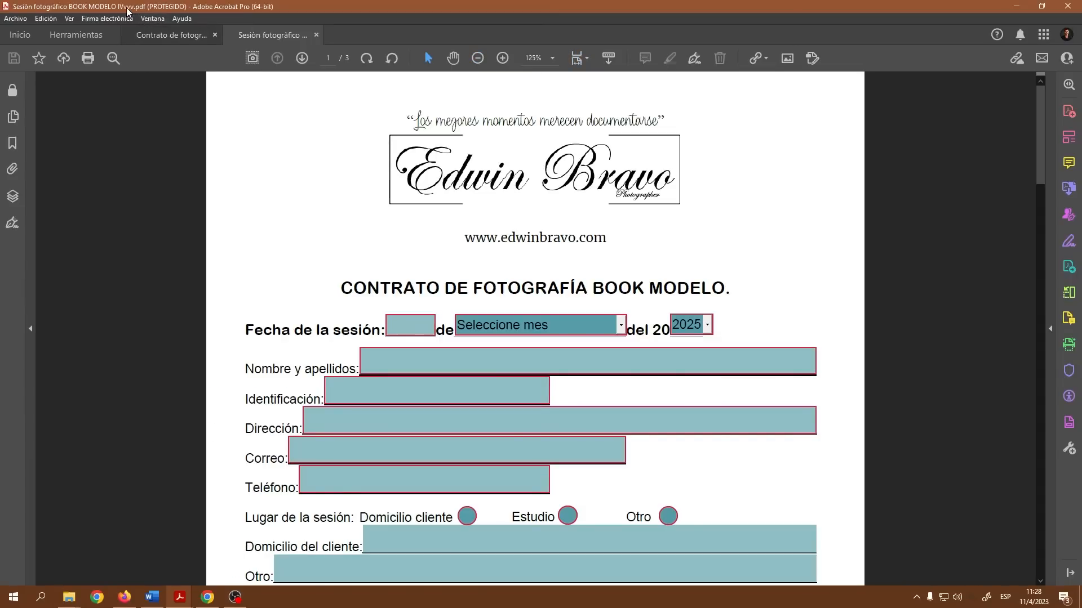
{"action": "scroll", "coordinate": [629, 259], "scroll_direction": "down", "scroll_amount": 3}
{"action": "scroll", "coordinate": [628, 258], "scroll_direction": "down", "scroll_amount": 20}
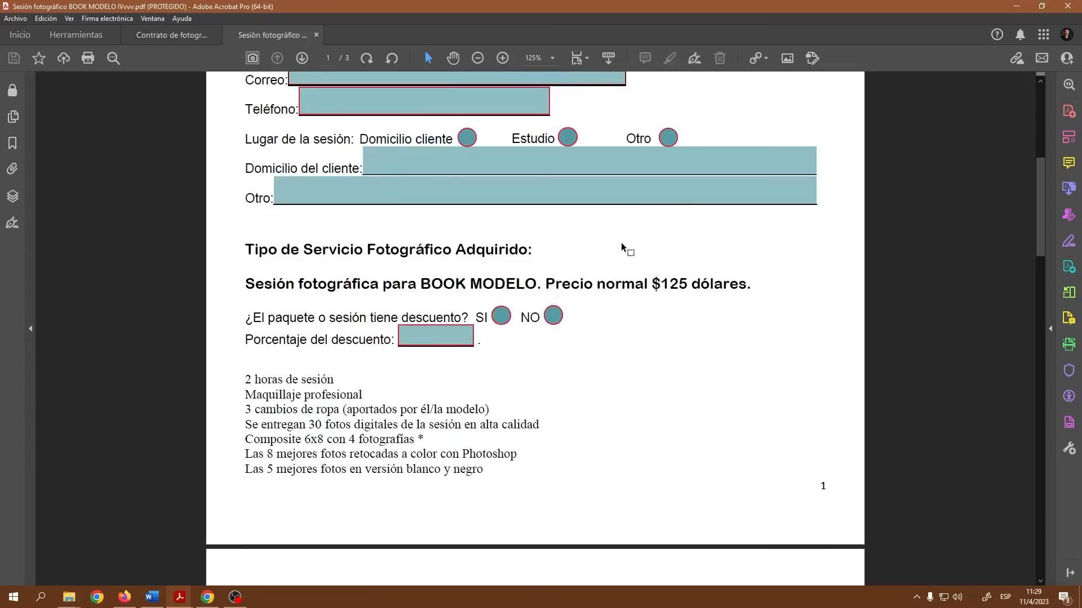
{"action": "scroll", "coordinate": [645, 247], "scroll_direction": "down", "scroll_amount": 9}
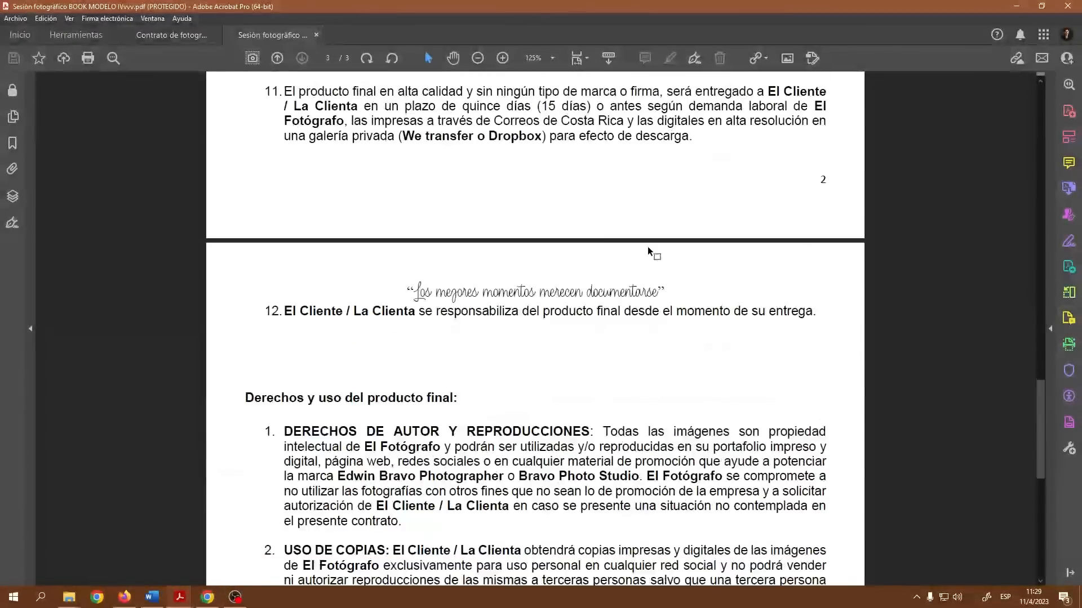
{"action": "scroll", "coordinate": [637, 248], "scroll_direction": "up", "scroll_amount": 10}
{"action": "scroll", "coordinate": [635, 248], "scroll_direction": "up", "scroll_amount": 20}
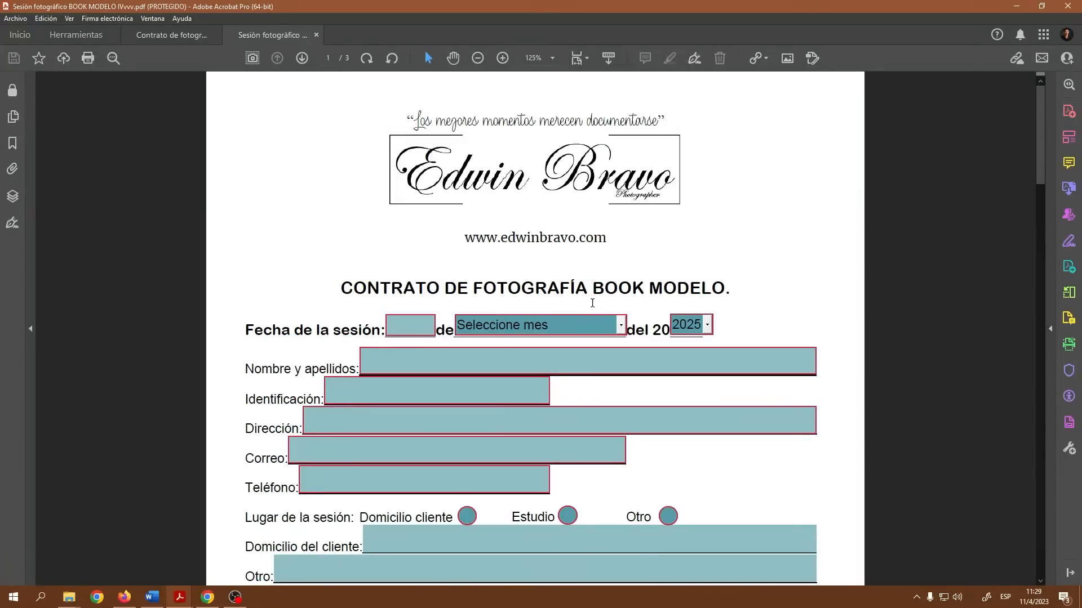
- Test the "Nombre y apellidos" field by filling it with "kkkk", and clear the entry again
{"action": "left_click", "coordinate": [576, 363]}
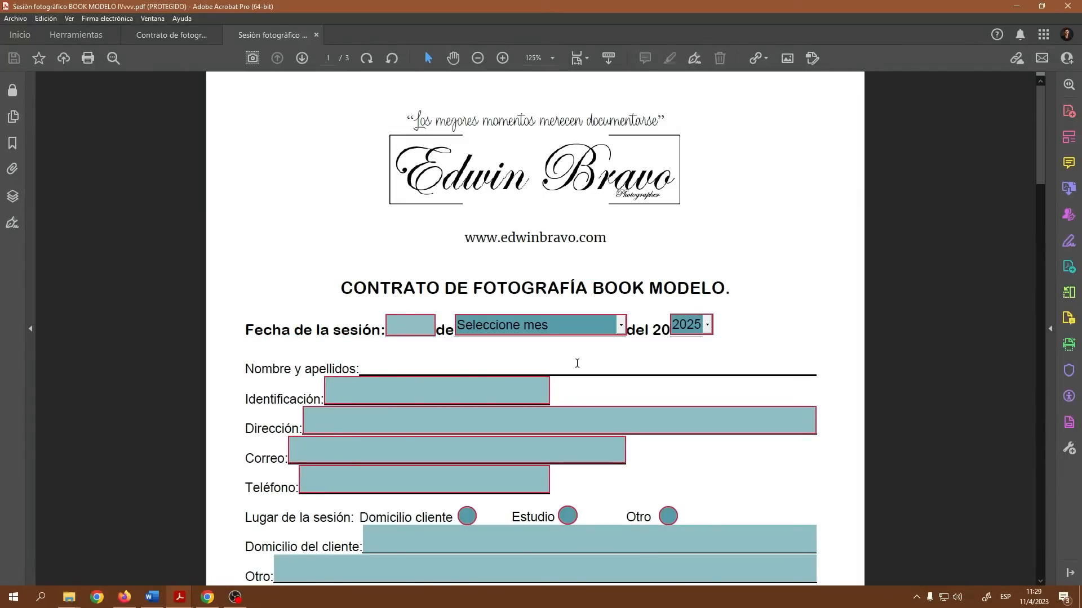
{"action": "type", "text": "kkkk"}
{"action": "key", "text": "BackSpace"}
{"action": "key", "text": "BackSpace"}
{"action": "key", "text": "BackSpace"}
{"action": "key", "text": "BackSpace"}
{"action": "left_click", "coordinate": [761, 248]}
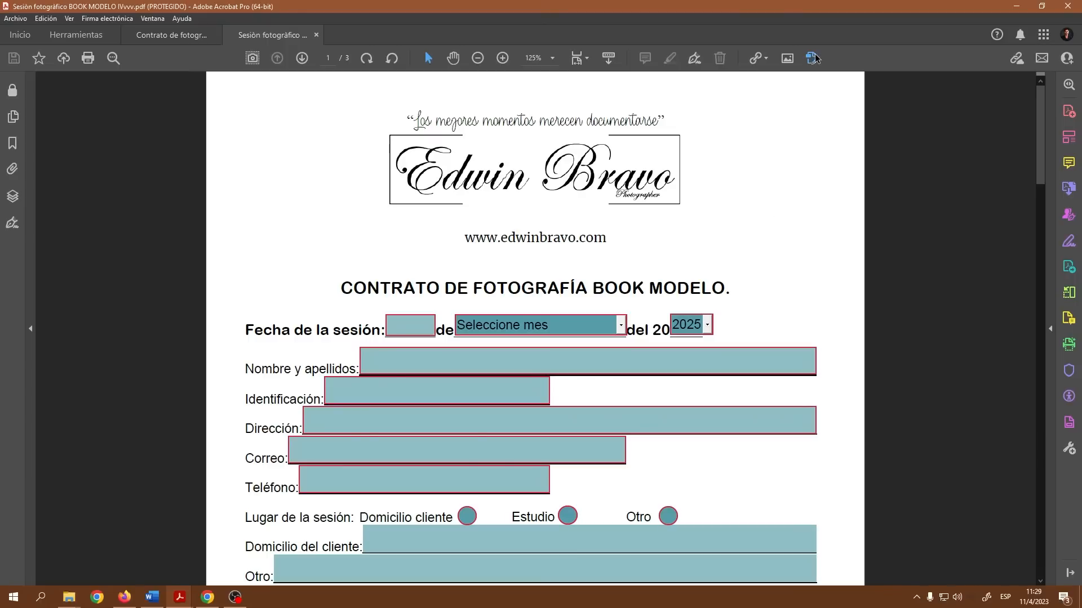
- Try to edit the protected PDF without supplying the permissions password
{"action": "left_click", "coordinate": [814, 59]}
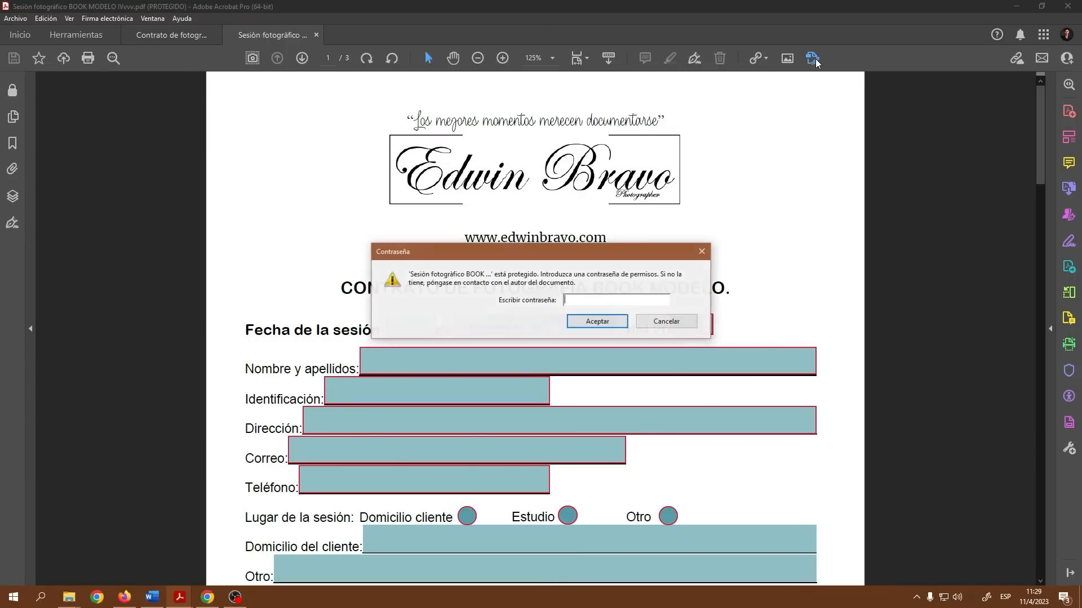
{"action": "left_click_drag", "start_coordinate": [633, 250], "coordinate": [664, 231]}
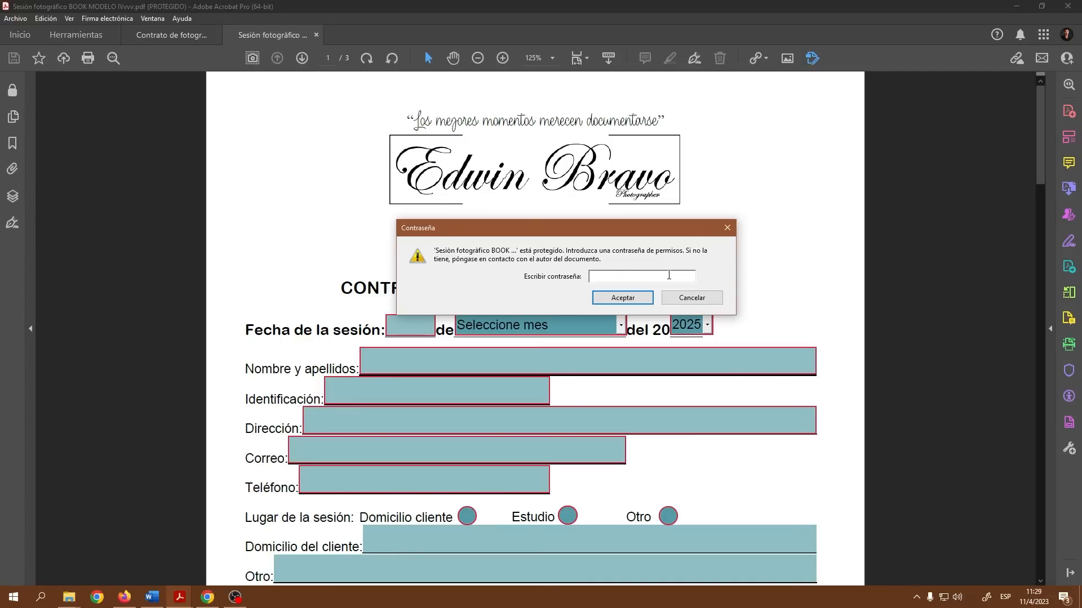
{"action": "left_click", "coordinate": [690, 303]}
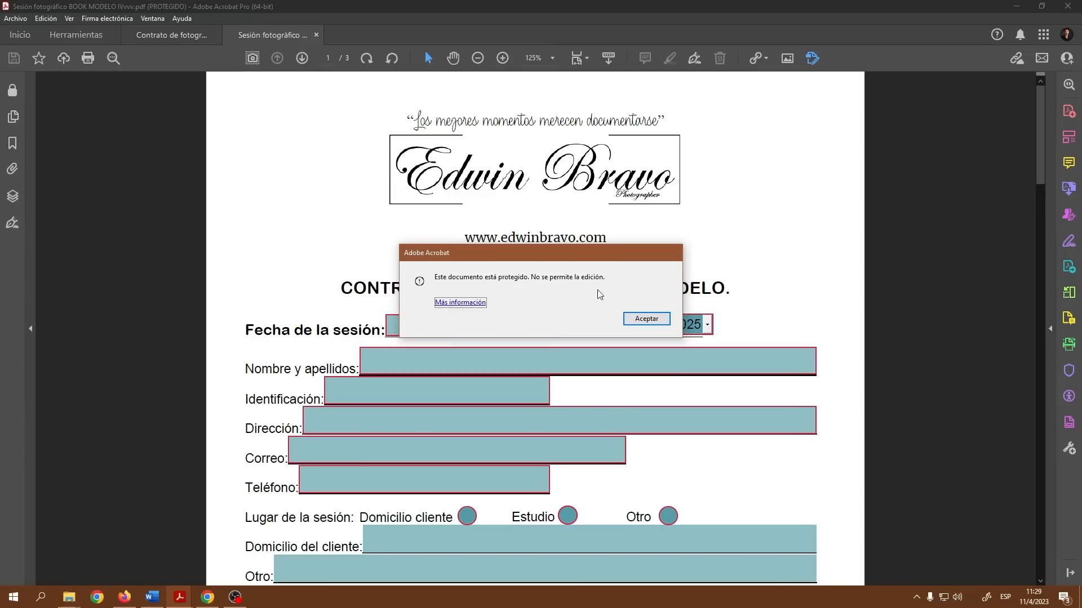
{"action": "left_click", "coordinate": [635, 319]}
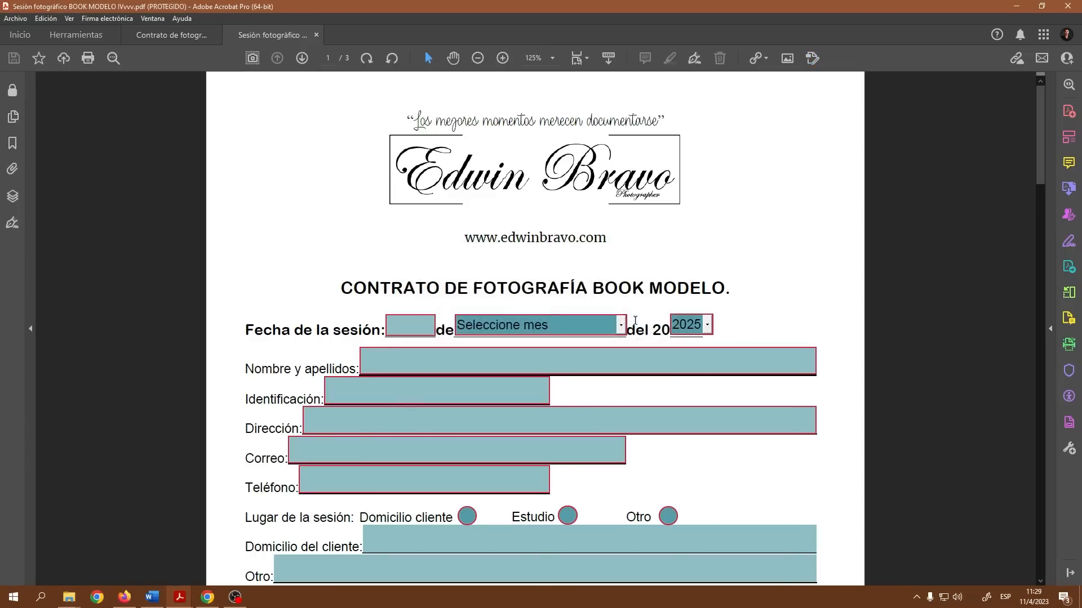
- Unlock PDF editing with the permissions password, check that the first page's text blocks can be selected, and close the editor
{"action": "left_click", "coordinate": [812, 58]}
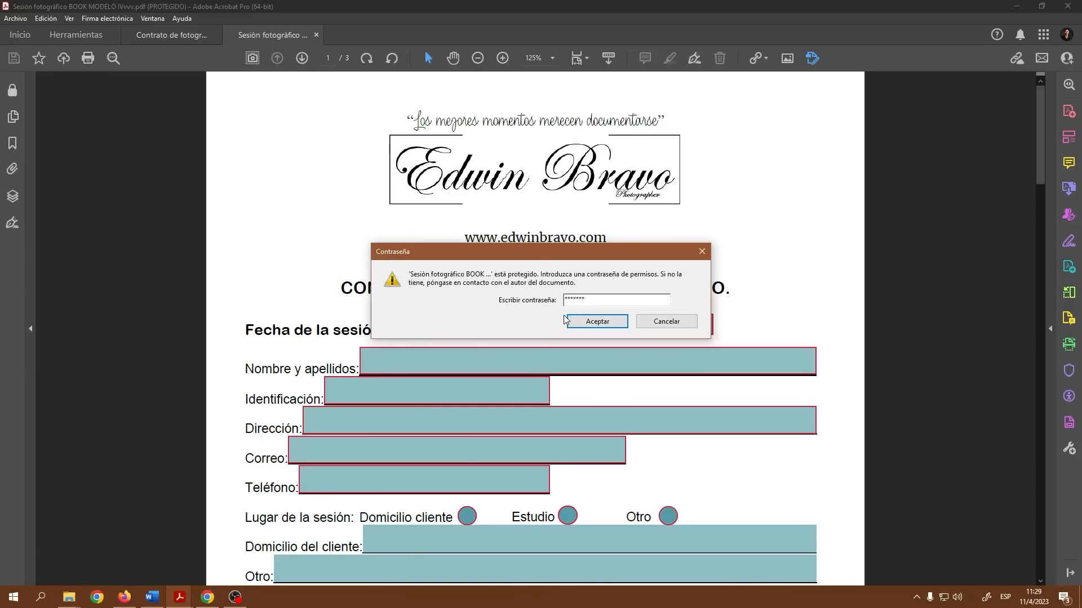
{"action": "left_click", "coordinate": [597, 322]}
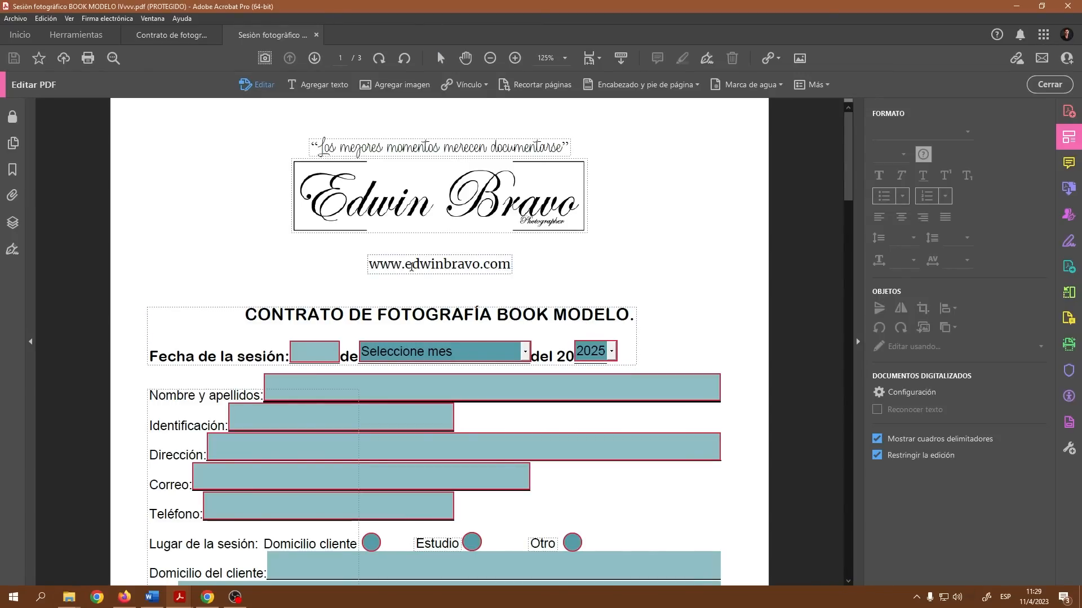
{"action": "left_click", "coordinate": [417, 354]}
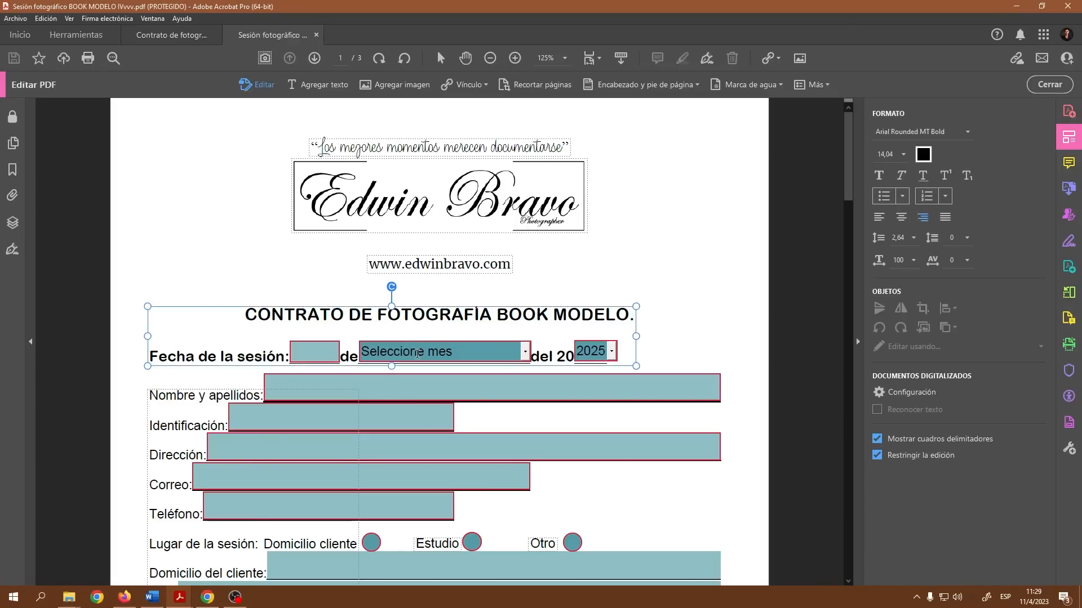
{"action": "left_click", "coordinate": [217, 394]}
{"action": "scroll", "coordinate": [496, 411], "scroll_direction": "down", "scroll_amount": 4}
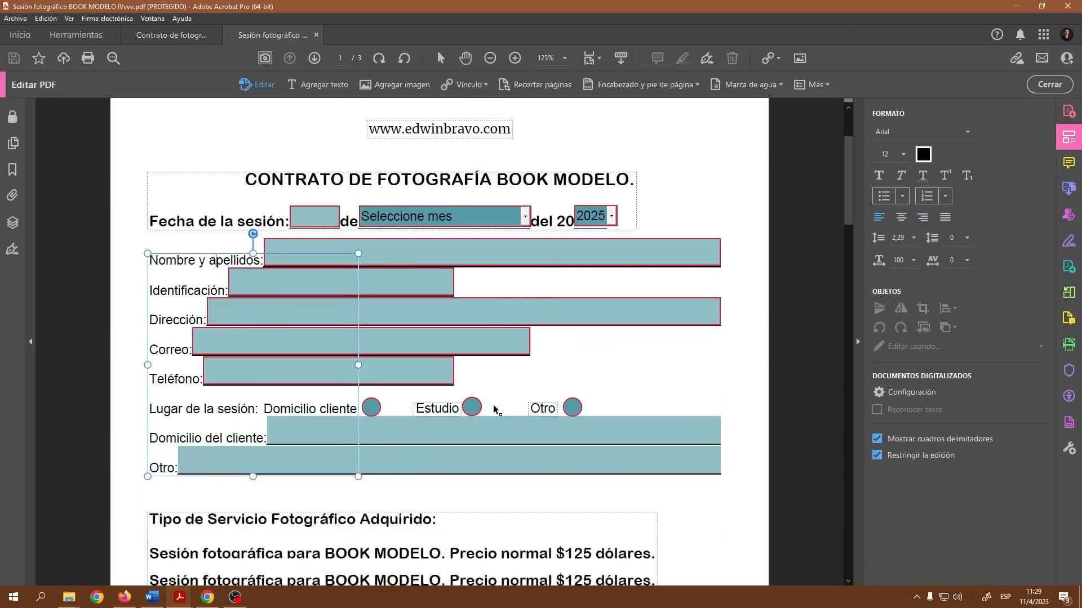
{"action": "left_click", "coordinate": [492, 467]}
{"action": "scroll", "coordinate": [520, 448], "scroll_direction": "up", "scroll_amount": 4}
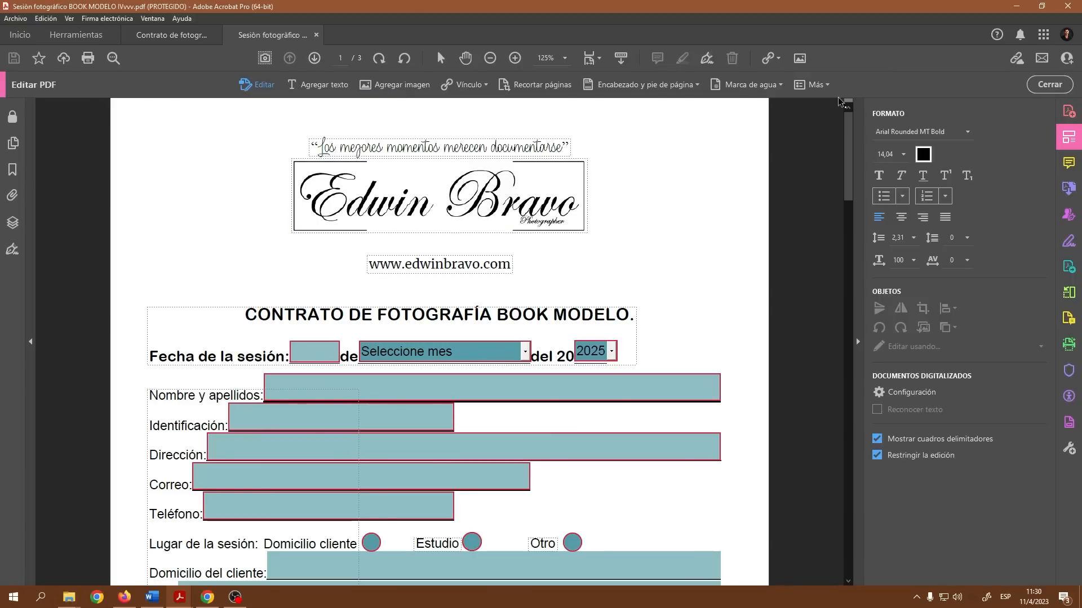
{"action": "left_click", "coordinate": [1044, 89]}
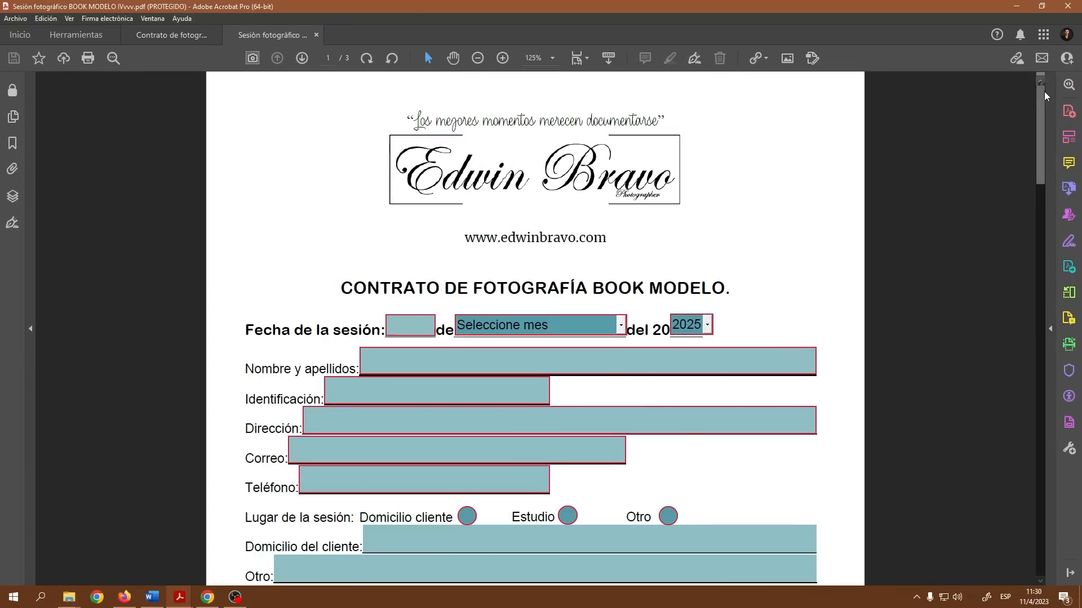
- Open the Proteger tool for the contract and scan the document for hidden information
{"action": "left_click", "coordinate": [75, 37]}
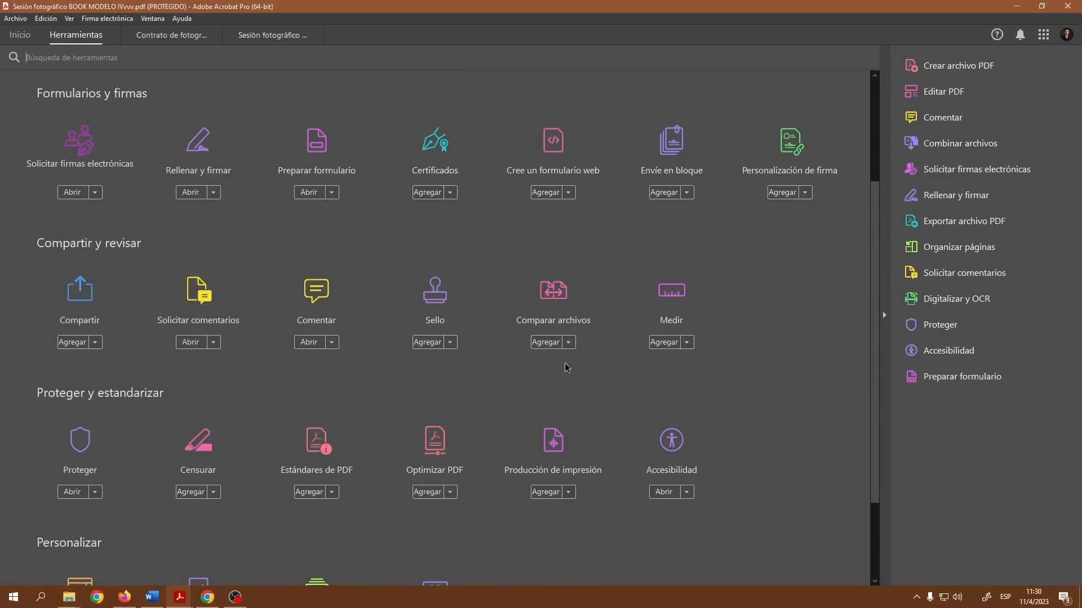
{"action": "left_click", "coordinate": [77, 443]}
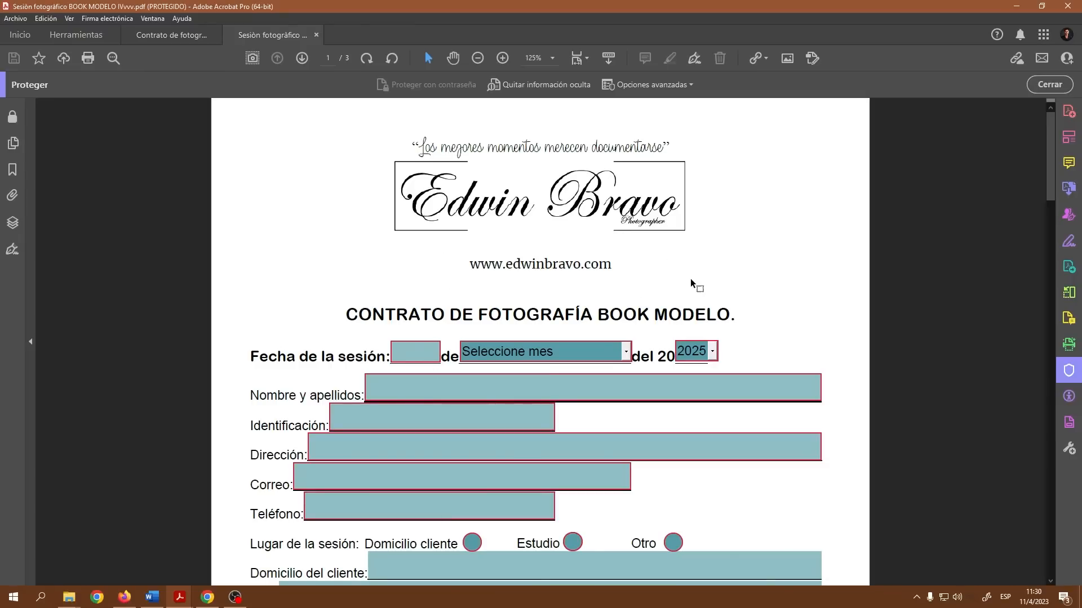
{"action": "left_click", "coordinate": [528, 87]}
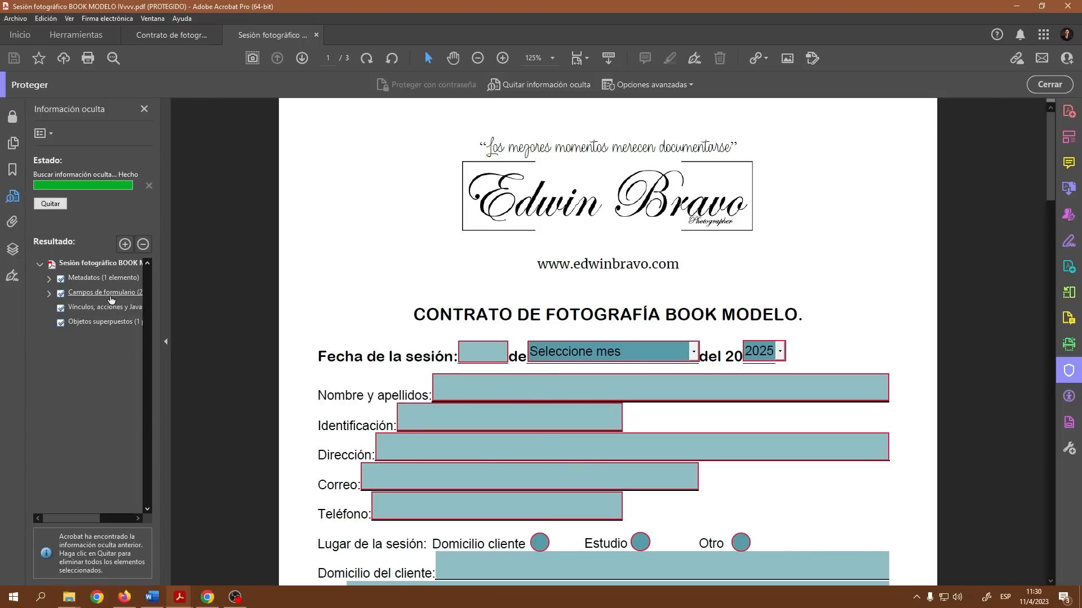
- Dismiss the hidden-information results and review the contract's security properties and advanced document settings
{"action": "left_click", "coordinate": [145, 109]}
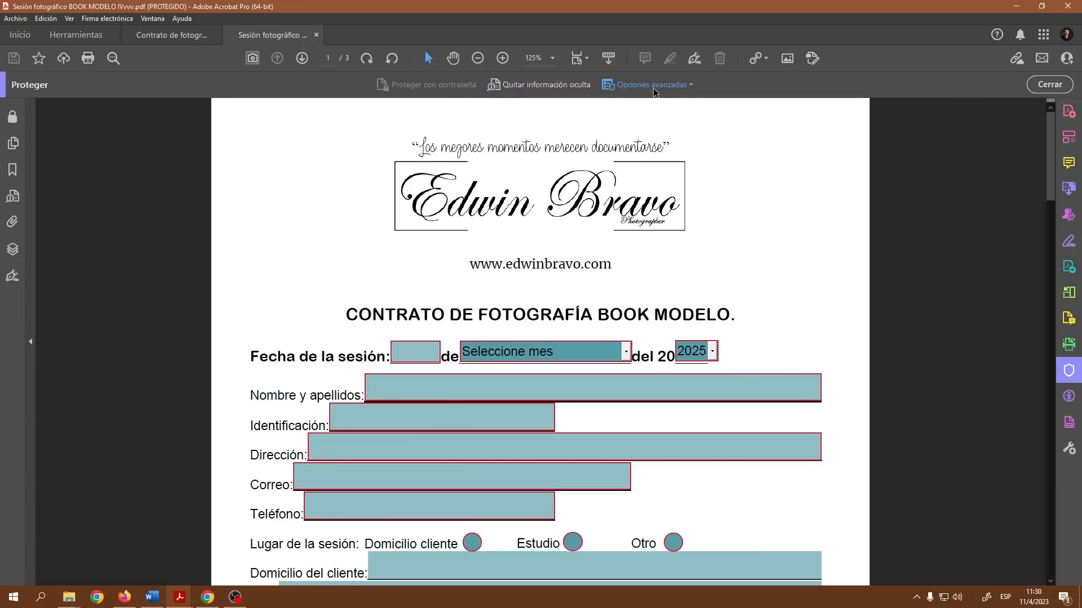
{"action": "left_click", "coordinate": [687, 87]}
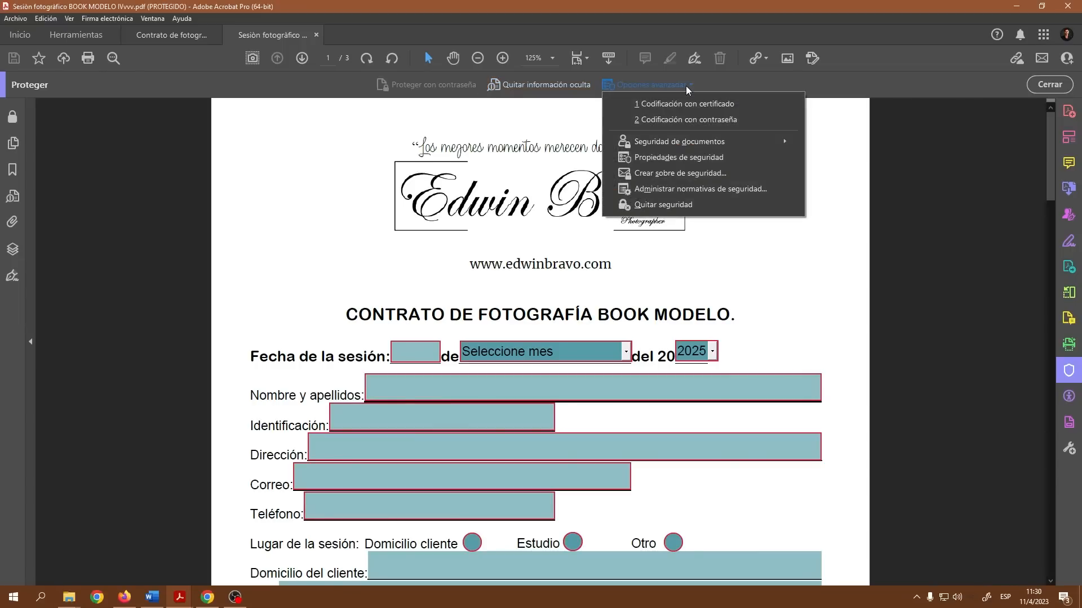
{"action": "left_click", "coordinate": [676, 159]}
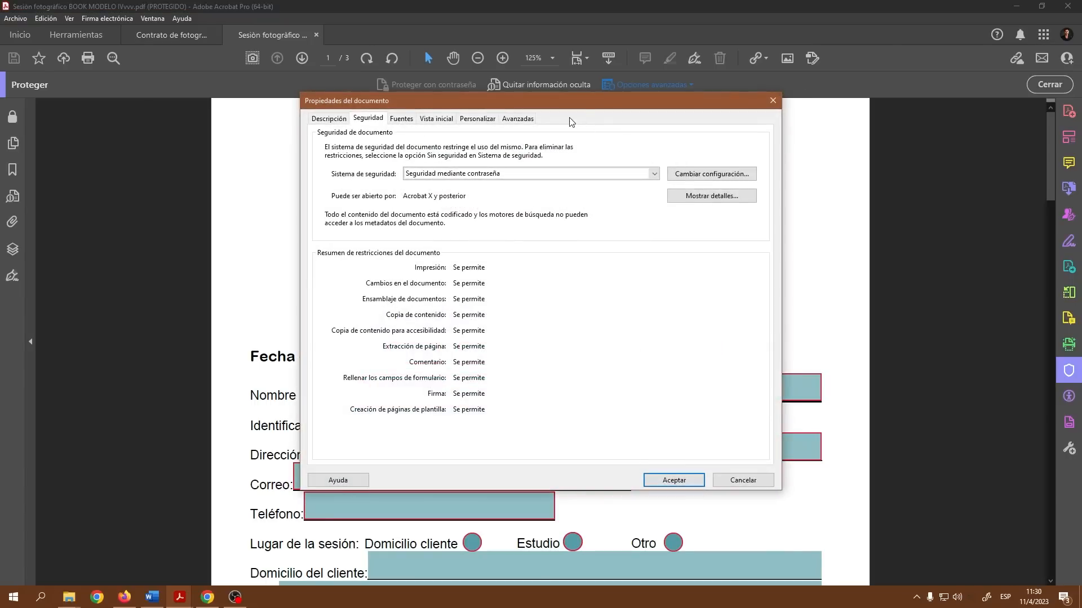
{"action": "left_click_drag", "start_coordinate": [587, 99], "coordinate": [565, 96]}
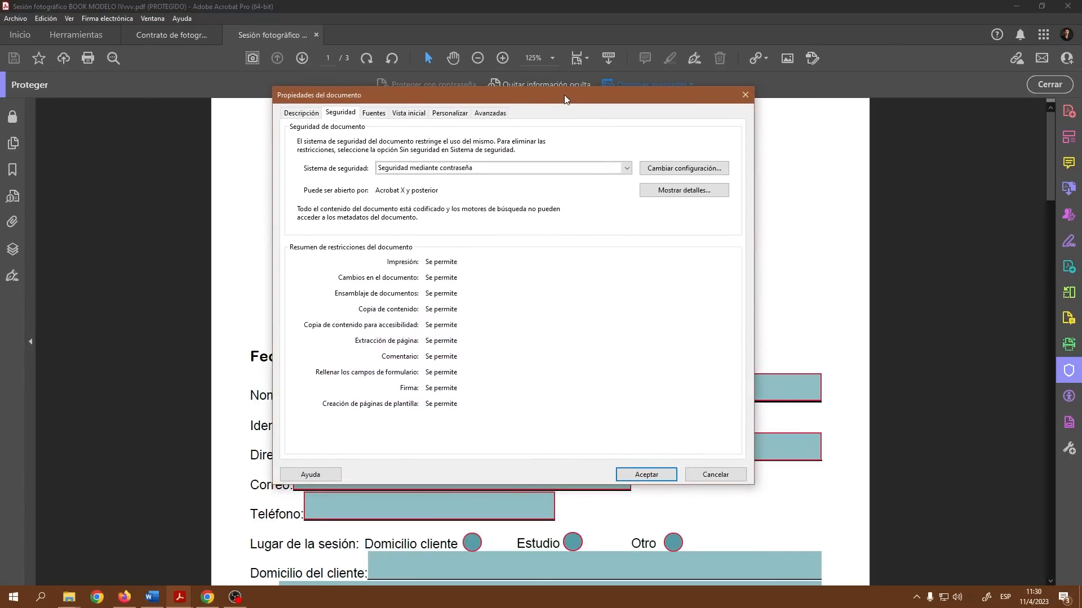
{"action": "left_click", "coordinate": [490, 114]}
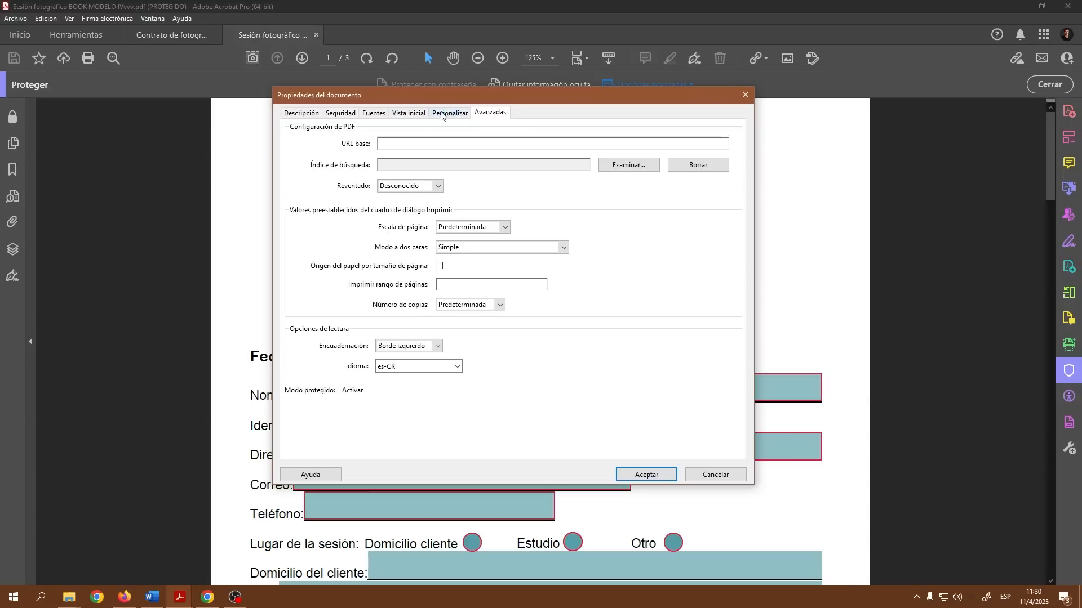
- Remove the contract's password protection by setting its security system to Sin seguridad, and accept the document properties
{"action": "left_click", "coordinate": [340, 113]}
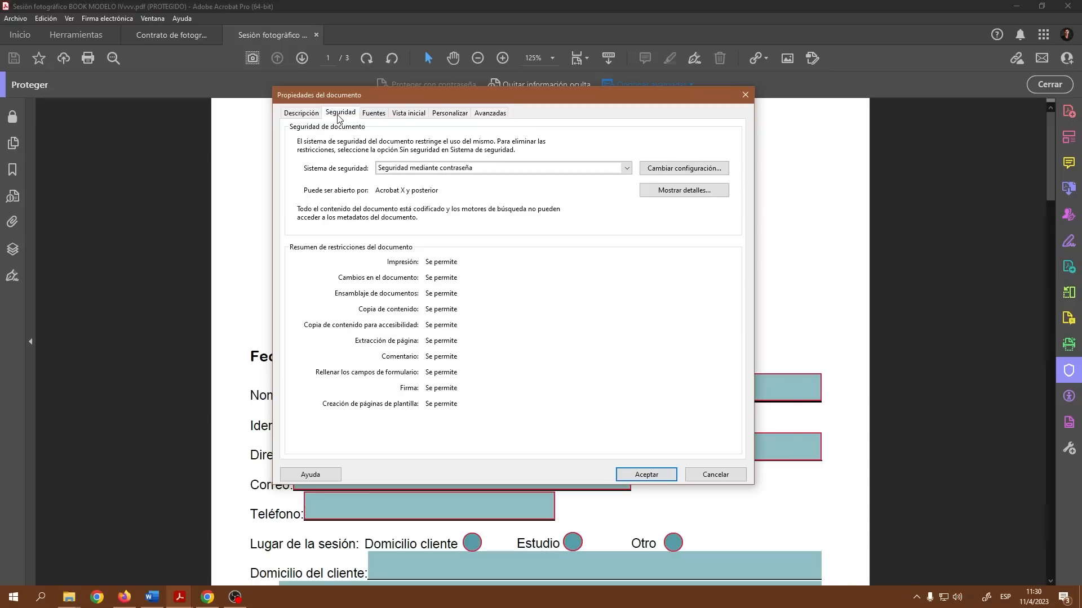
{"action": "left_click", "coordinate": [625, 172]}
{"action": "left_click", "coordinate": [394, 180]}
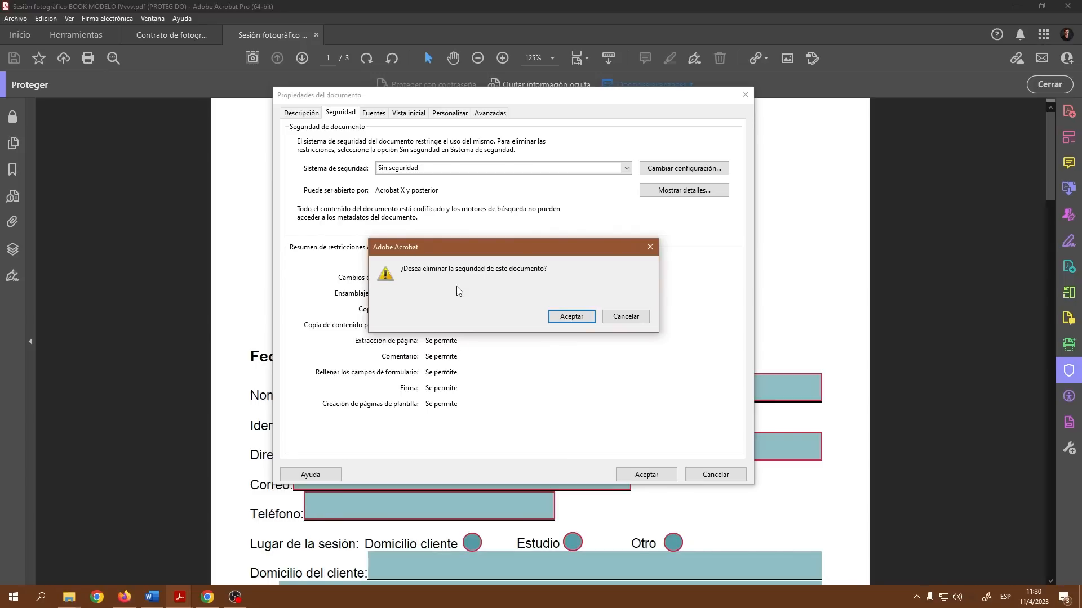
{"action": "left_click", "coordinate": [583, 321]}
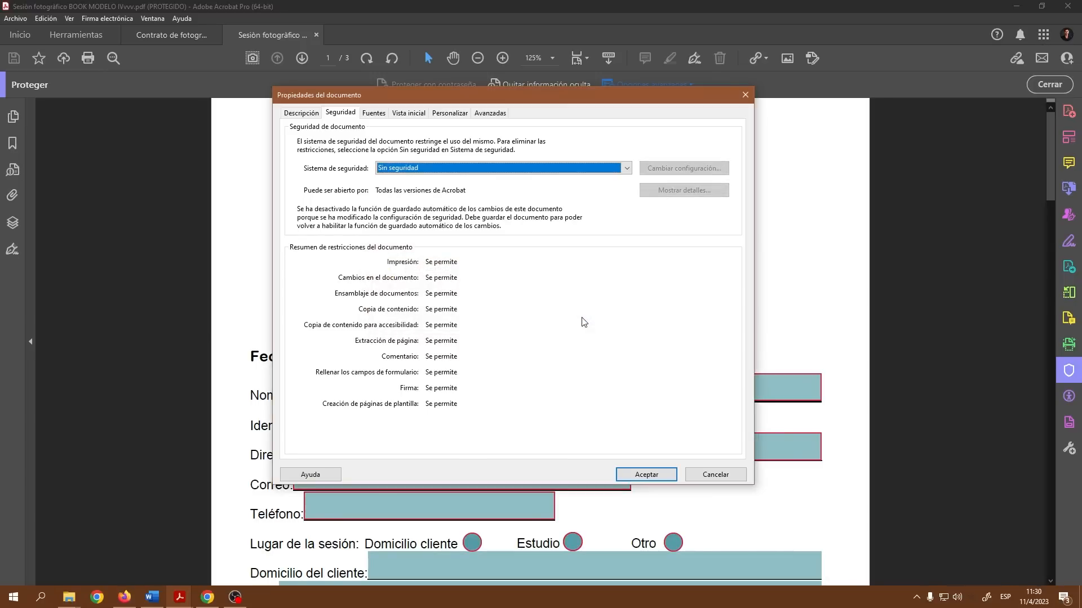
{"action": "left_click", "coordinate": [660, 479]}
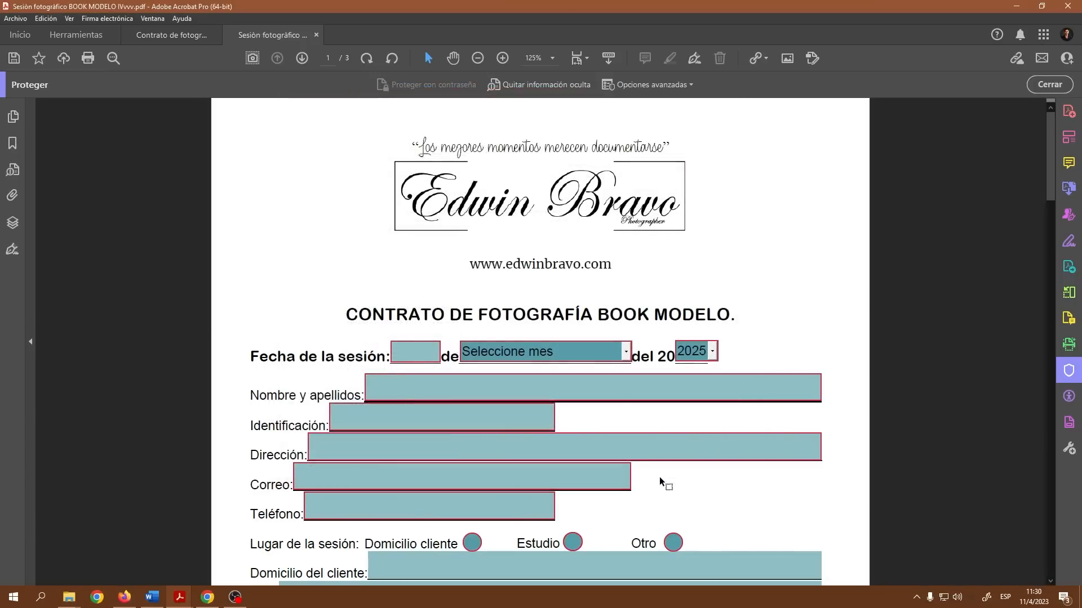